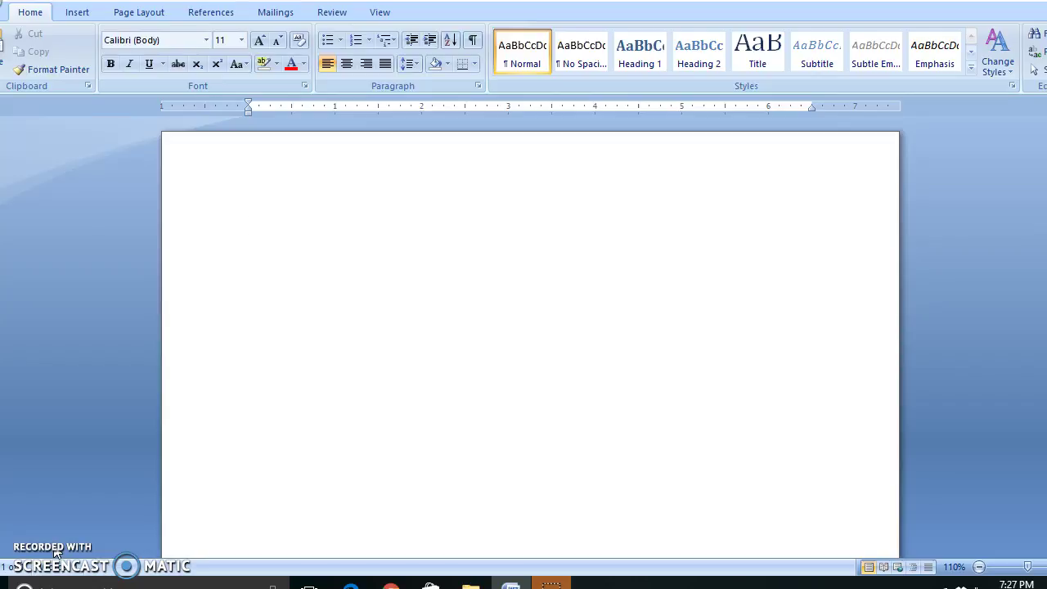
{"action": "left_click", "coordinate": [391, 583]}
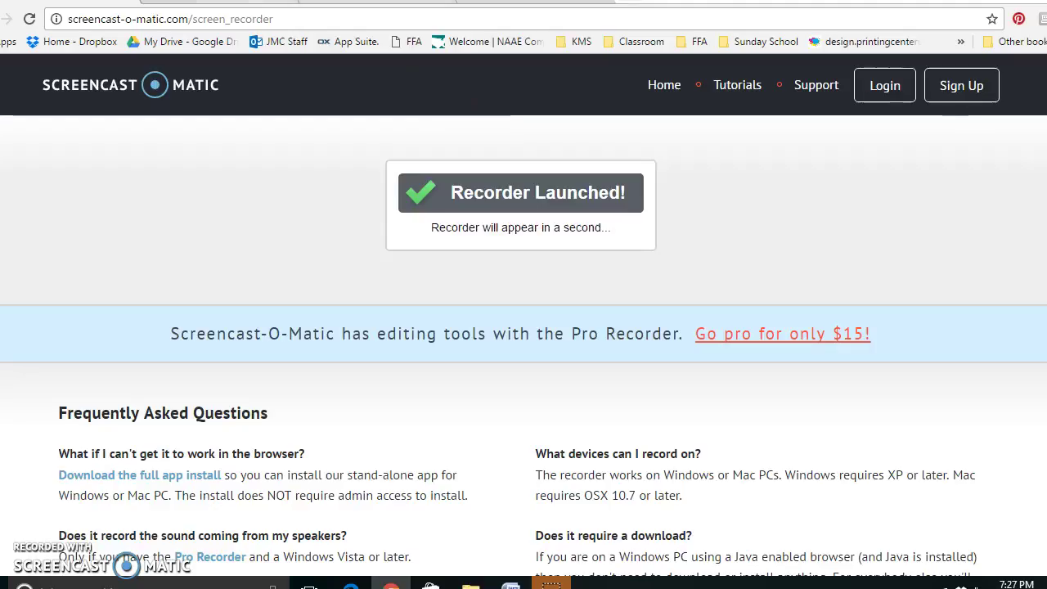
{"action": "key", "text": "ctrl+t"}
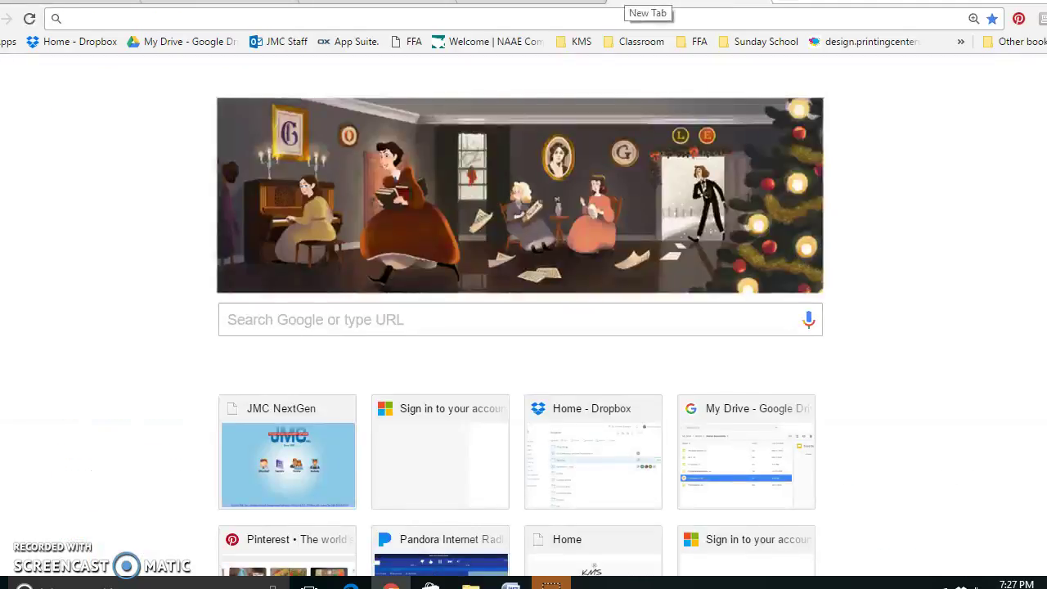
{"action": "type", "text": "kms"}
{"action": "key", "text": "Return"}
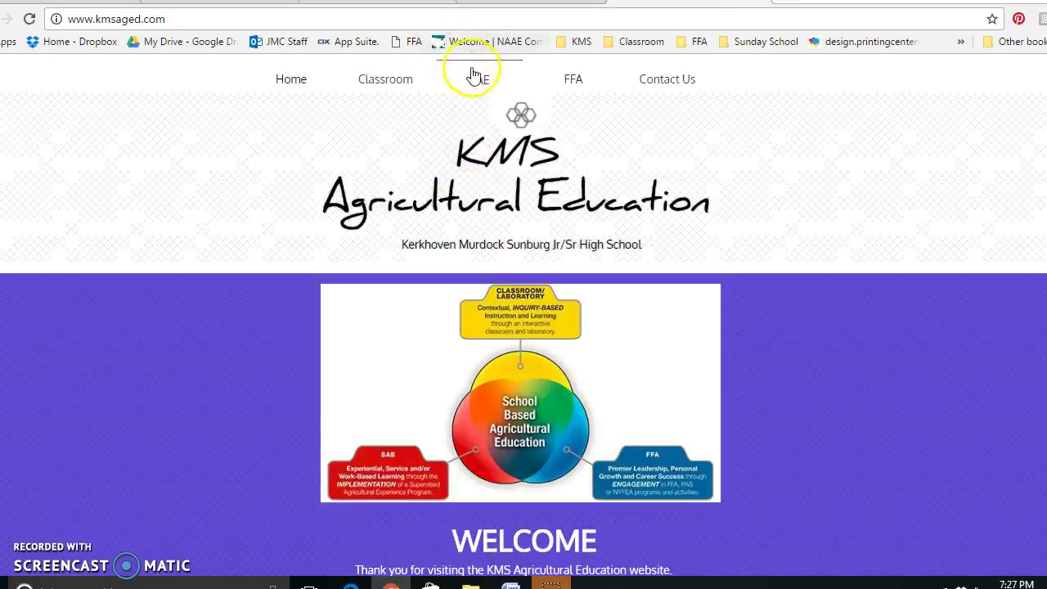
{"action": "left_click", "coordinate": [476, 76]}
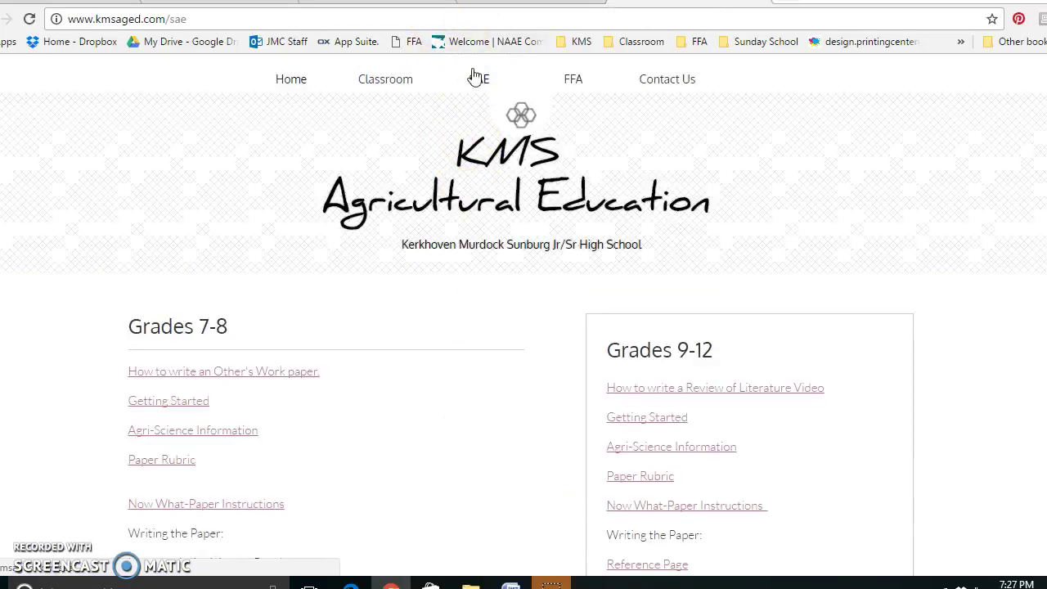
{"action": "scroll", "coordinate": [799, 137], "scroll_direction": "down", "scroll_amount": 4}
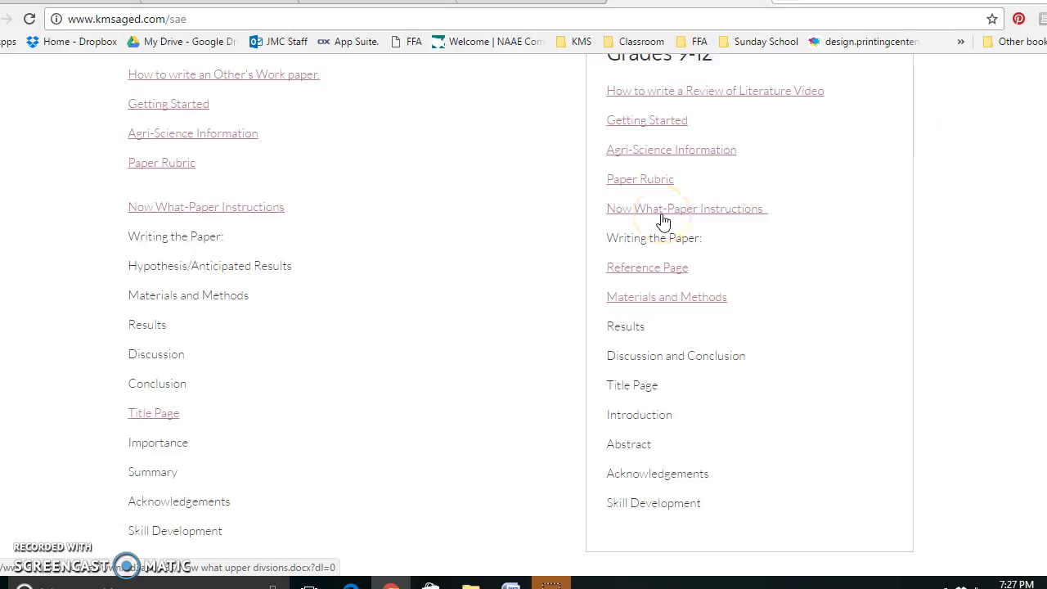
{"action": "left_click", "coordinate": [631, 191]}
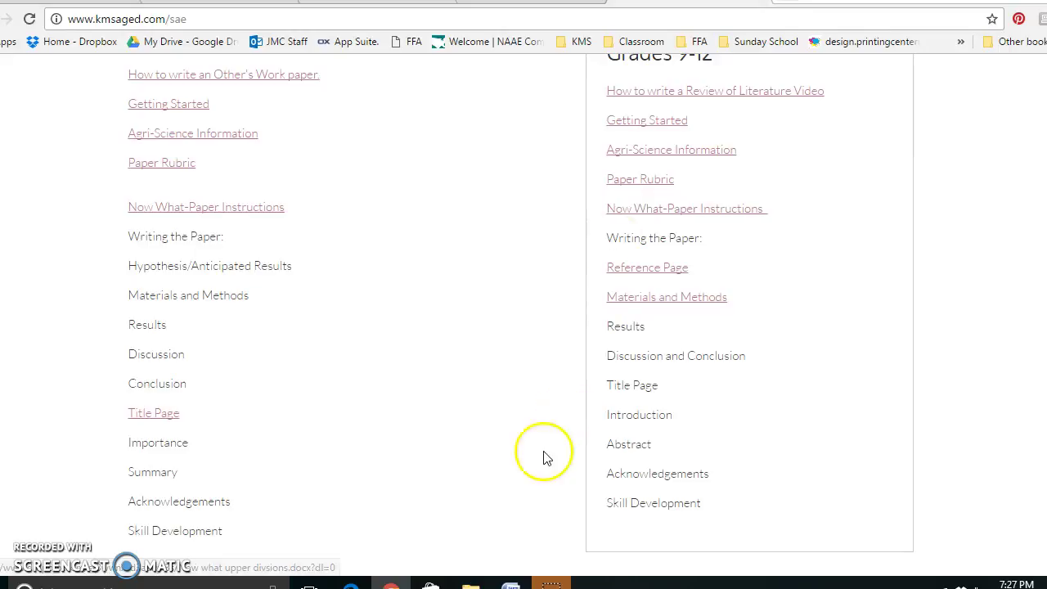
Switch to the blank Word document and enter the centred heading "Results", followed by a new line.
{"action": "left_click", "coordinate": [511, 582]}
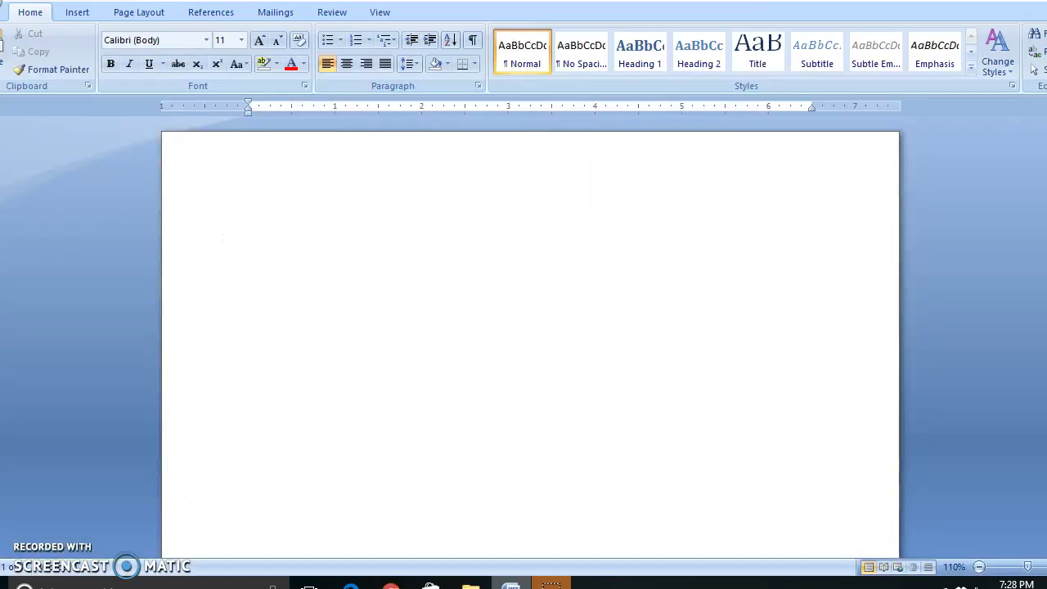
{"action": "left_click", "coordinate": [350, 65]}
{"action": "type", "text": "Results"}
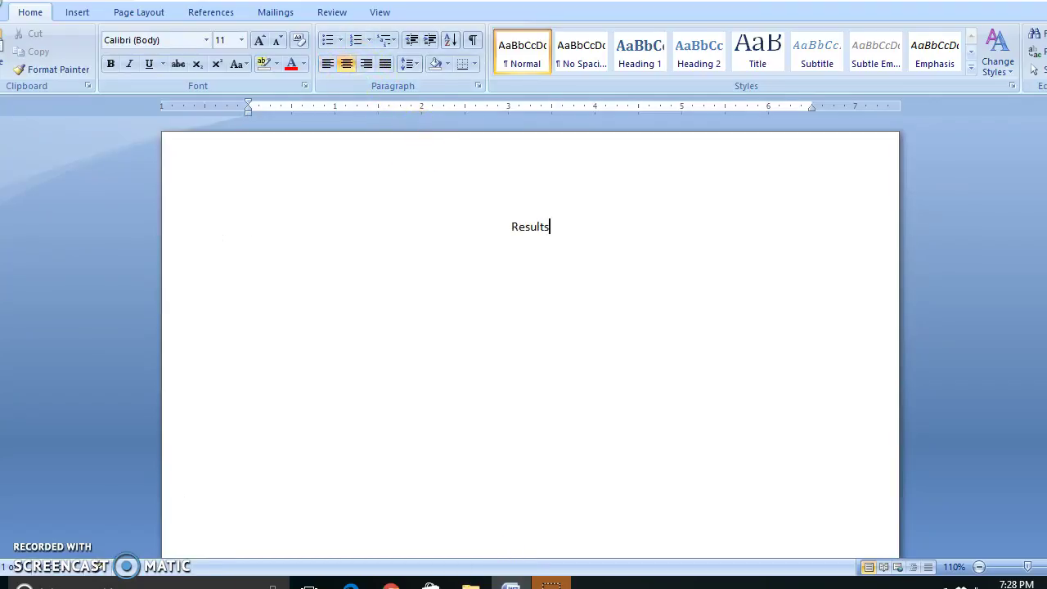
{"action": "key", "text": "Return"}
Save the document as a Word Document named Results in the Documents folder.
{"action": "left_click", "coordinate": [2, 9]}
{"action": "left_click", "coordinate": [4, 140]}
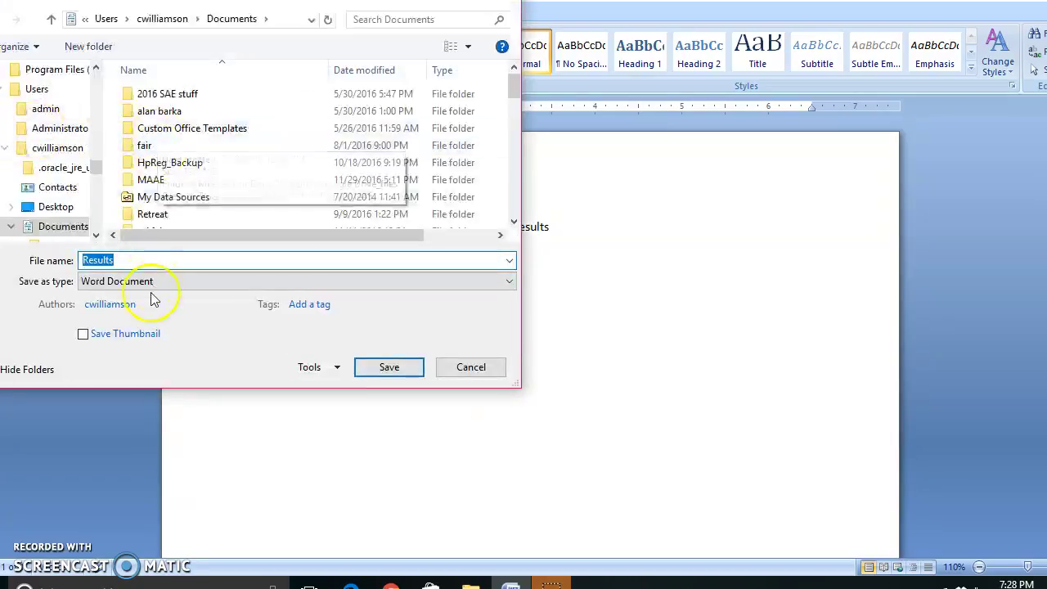
{"action": "left_click", "coordinate": [409, 365]}
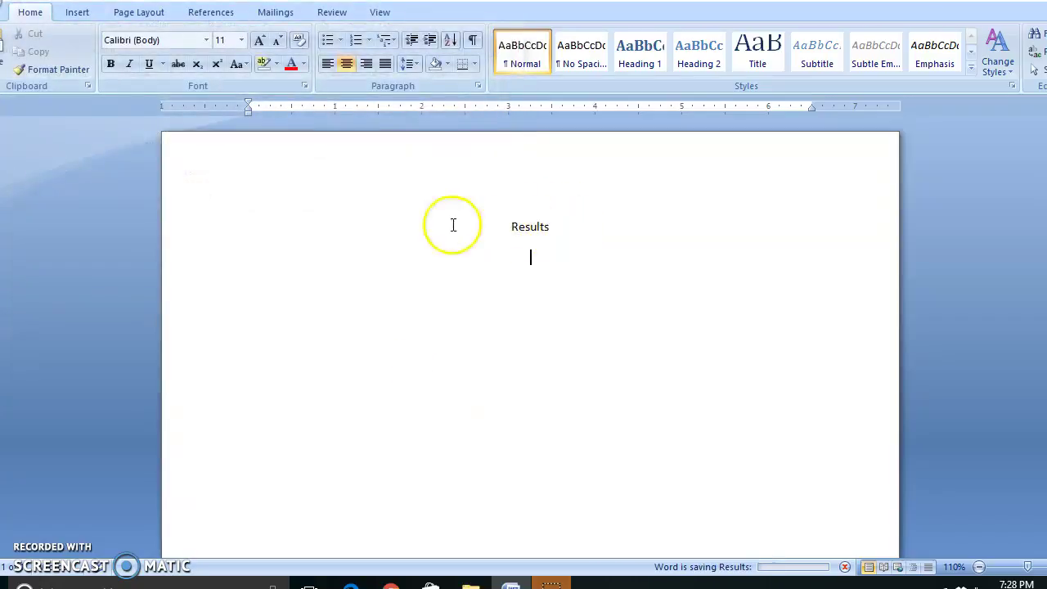
Format the "Results" heading and the line below it in Times New Roman at size 12.
{"action": "double_click", "coordinate": [542, 227]}
{"action": "left_click", "coordinate": [537, 224]}
{"action": "left_click", "coordinate": [554, 221]}
{"action": "left_click_drag", "start_coordinate": [553, 221], "coordinate": [461, 222]}
{"action": "left_click", "coordinate": [242, 40]}
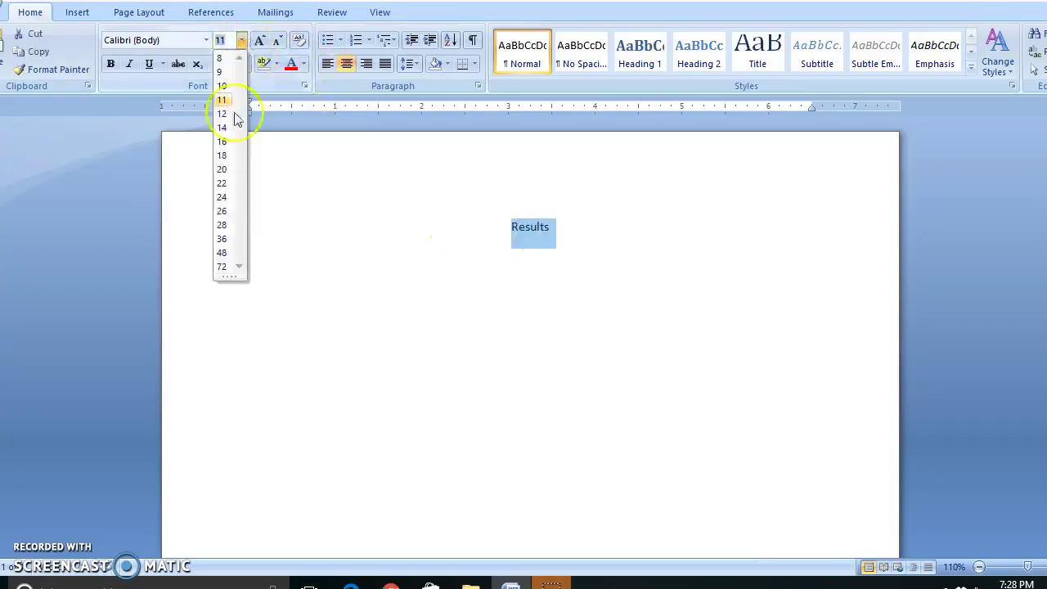
{"action": "left_click", "coordinate": [224, 114]}
{"action": "left_click", "coordinate": [194, 41]}
{"action": "left_click", "coordinate": [206, 40]}
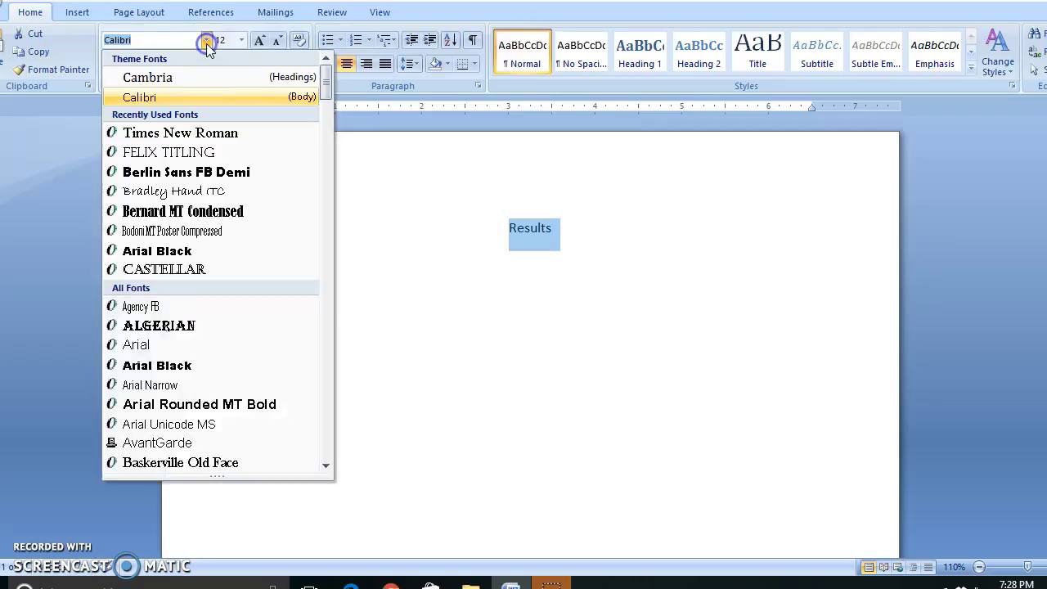
{"action": "left_click", "coordinate": [204, 133]}
Left-align the empty line below the "Results" heading.
{"action": "left_click", "coordinate": [646, 255]}
{"action": "left_click", "coordinate": [553, 222]}
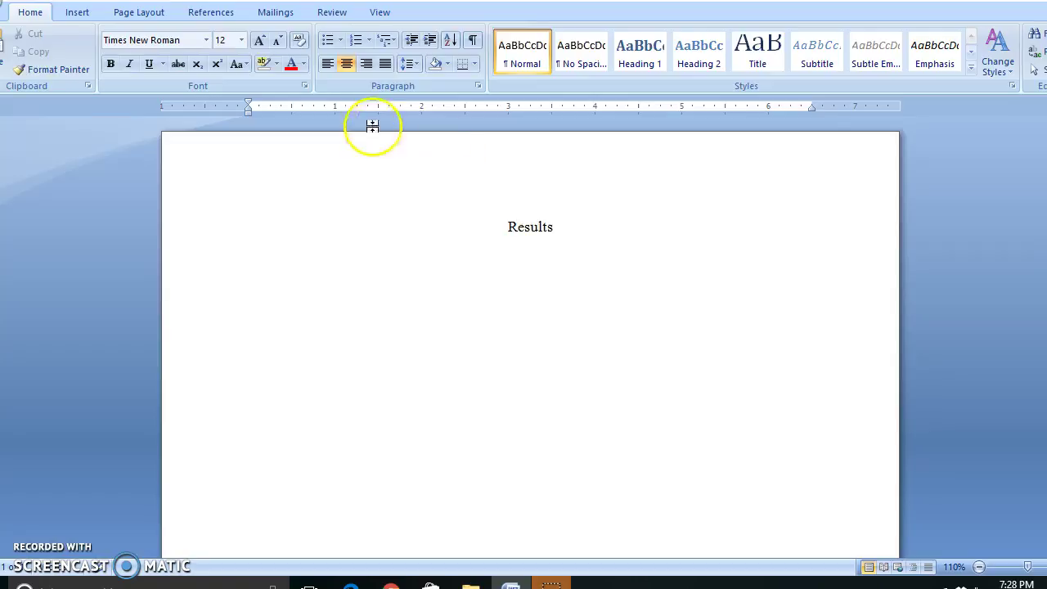
{"action": "left_click", "coordinate": [326, 64]}
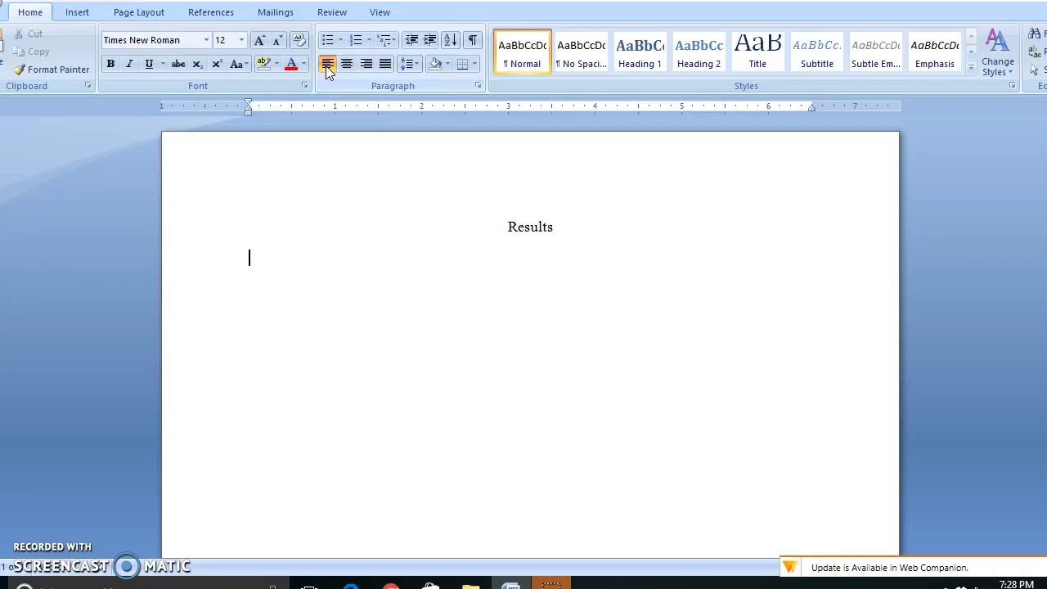
{"action": "type", "text": "d"}
{"action": "key", "text": "BackSpace"}
{"action": "type", "text": "The"}
{"action": "key", "text": "BackSpace"}
{"action": "key", "text": "BackSpace"}
{"action": "key", "text": "BackSpace"}
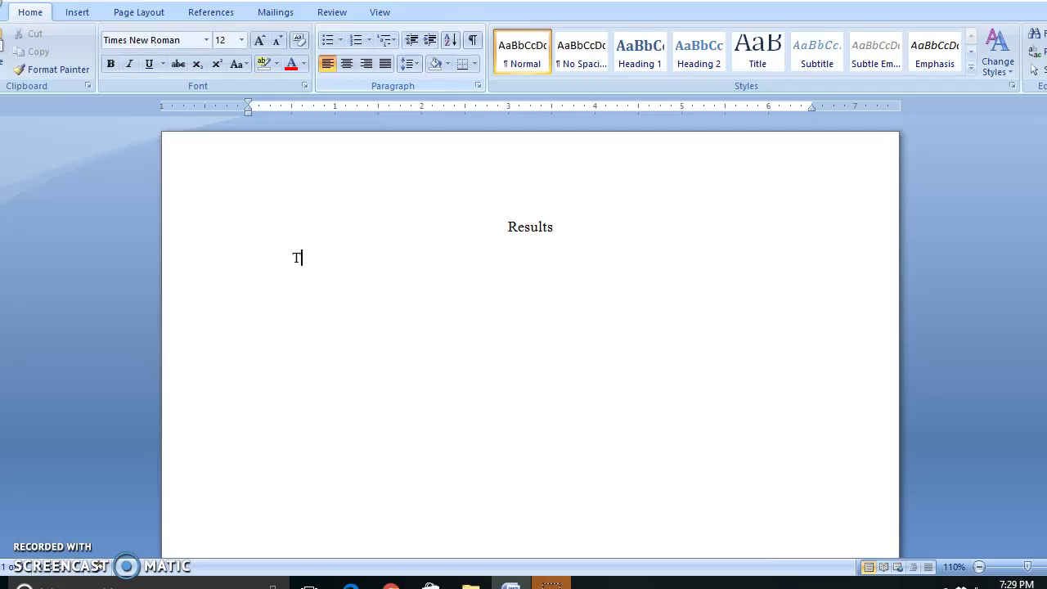
Write the indented placeholder line "WRITTEN SUMMARY OF THE RESULTS." below the heading.
{"action": "type", "text": "SUMMAY"}
{"action": "key", "text": "BackSpace"}
{"action": "key", "text": "BackSpace"}
{"action": "key", "text": "BackSpace"}
{"action": "key", "text": "BackSpace"}
{"action": "key", "text": "BackSpace"}
{"action": "key", "text": "BackSpace"}
{"action": "type", "text": "WRITTE"}
{"action": "key", "text": "BackSpace"}
{"action": "type", "text": "TEN SUMMARY"}
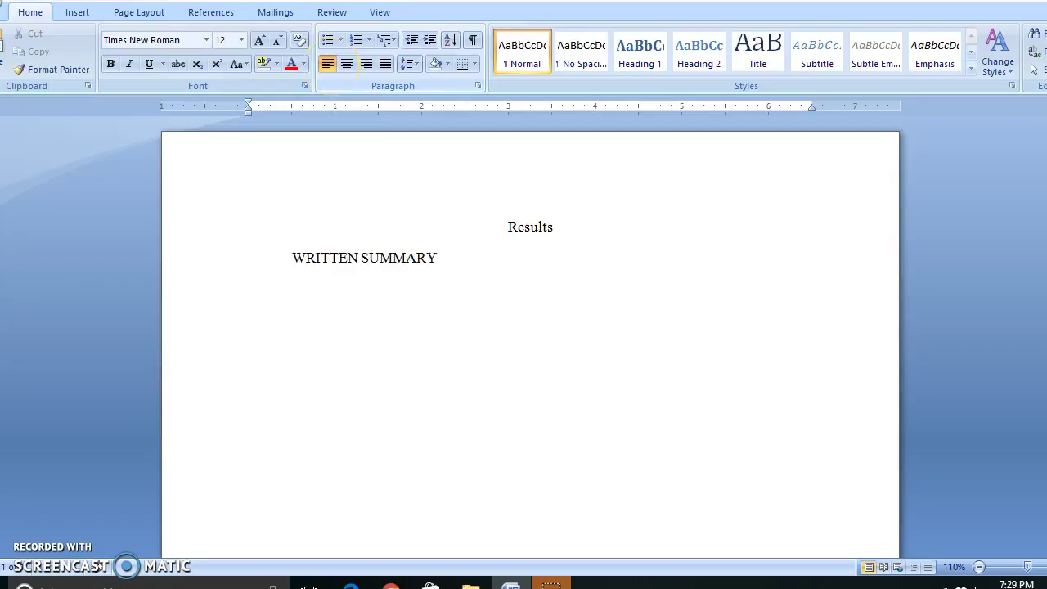
{"action": "type", "text": " OF THE REUST"}
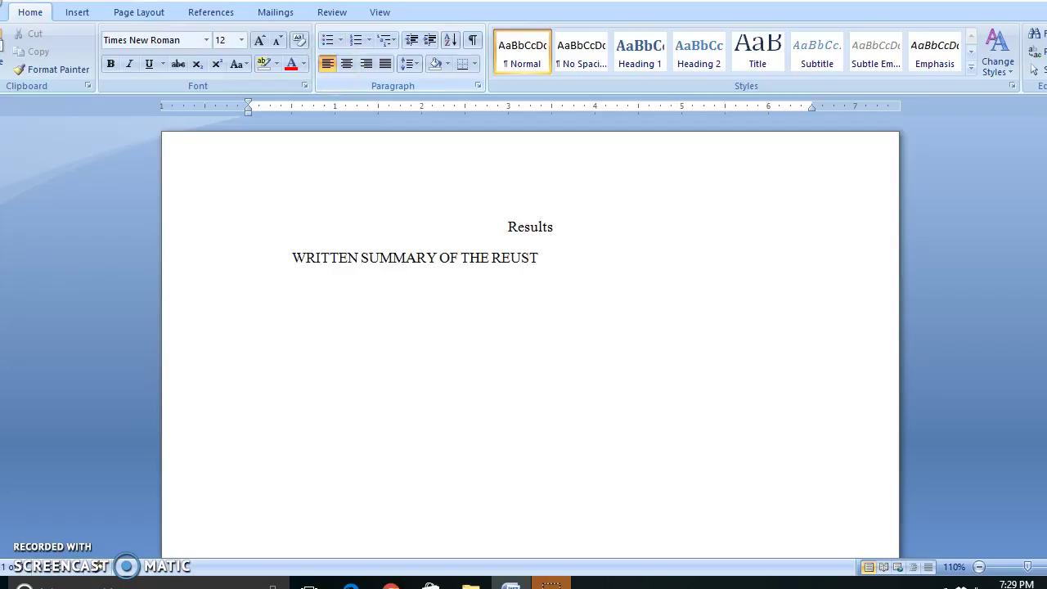
{"action": "key", "text": "BackSpace"}
{"action": "key", "text": "BackSpace"}
{"action": "key", "text": "BackSpace"}
{"action": "type", "text": "SULTS."}
Start an indented paragraph below the placeholder with "For the three trials of this experiment Fishing Line A Gander Mountain".
{"action": "key", "text": "Tab"}
{"action": "type", "text": "For the thr"}
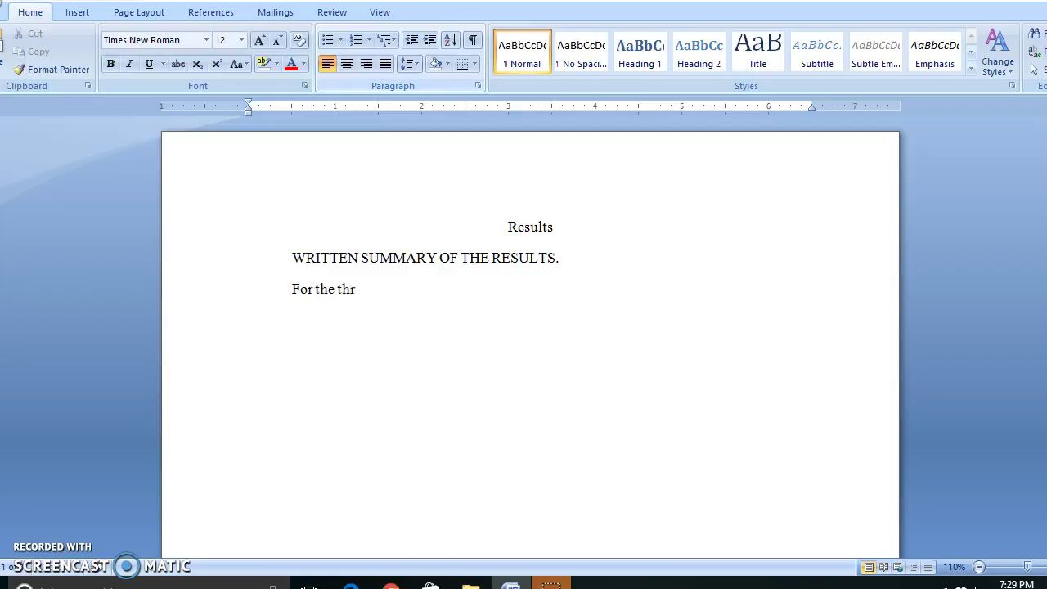
{"action": "type", "text": "ee trials of this"}
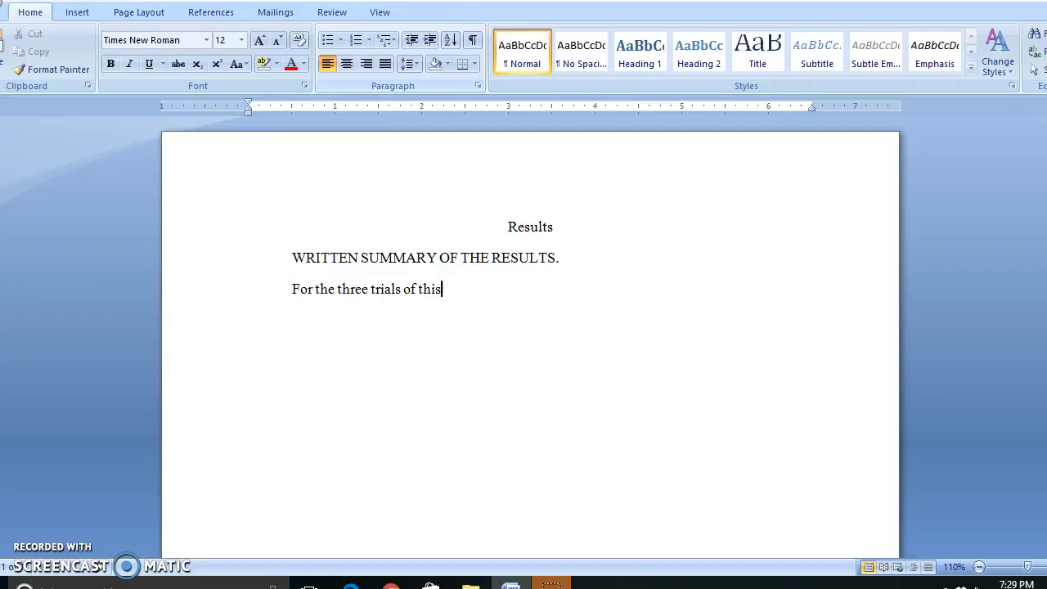
{"action": "type", "text": " experiment"}
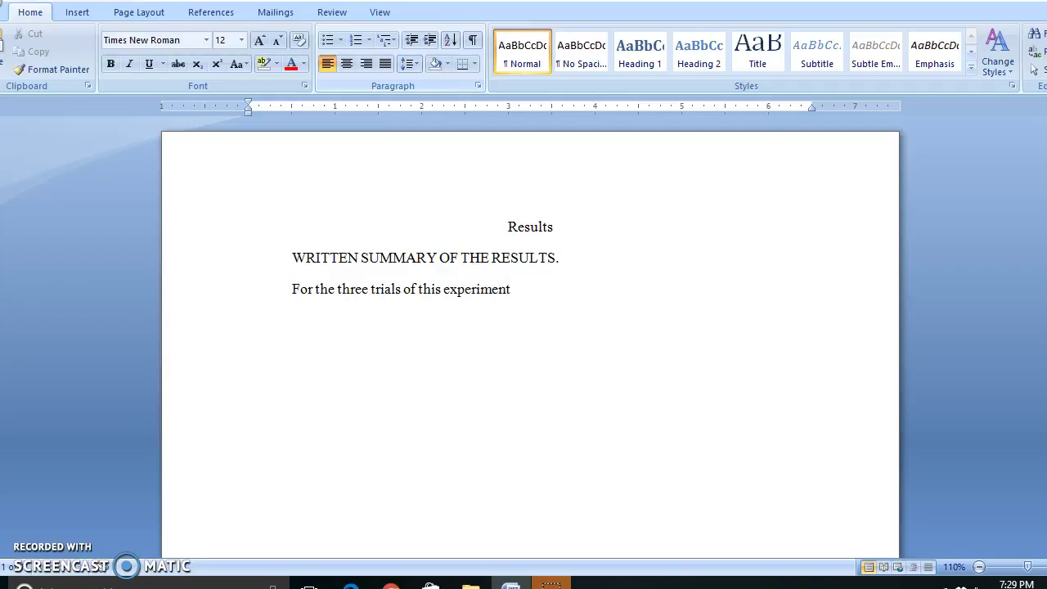
{"action": "type", "text": " Fishing Line A "}
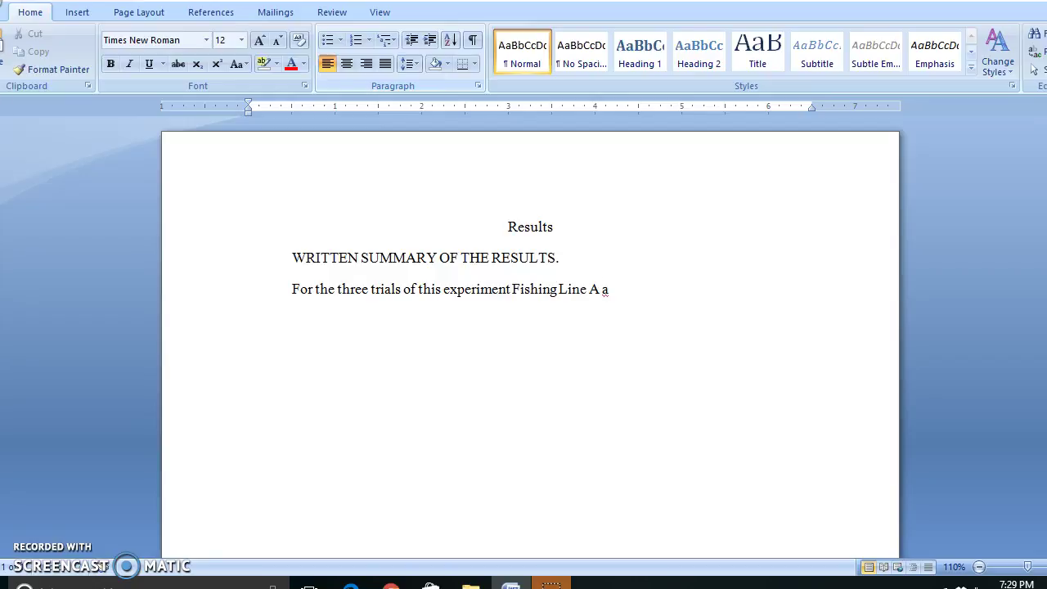
{"action": "type", "text": "("}
{"action": "key", "text": "BackSpace"}
{"action": "type", "text": "Gander Mountain"}
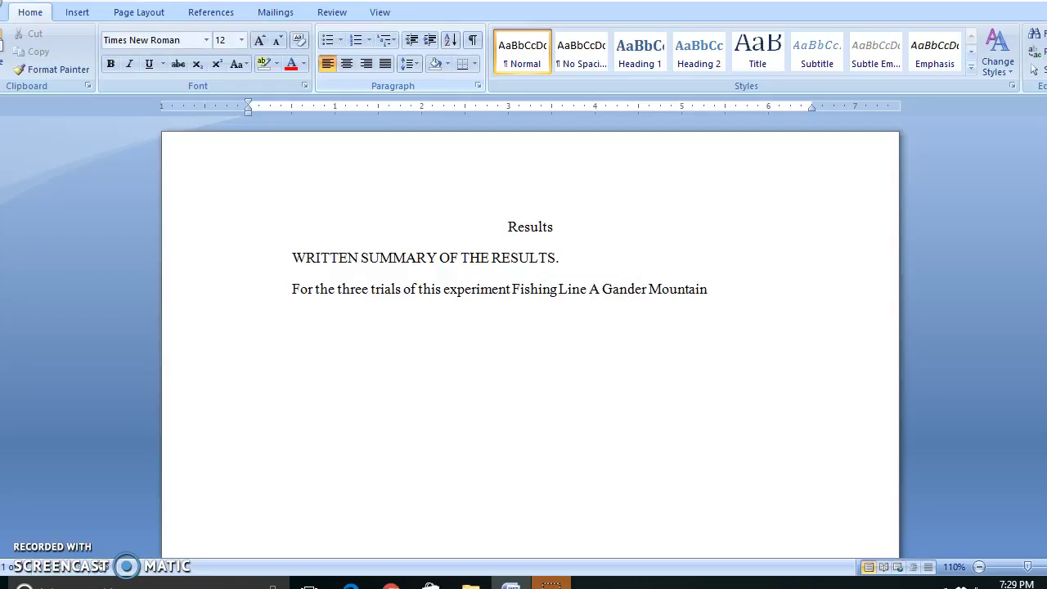
Continue the sentence with "avearge a 125 gram weight, Fishing Line B".
{"action": "type", "text": " avearge a 35 lb"}
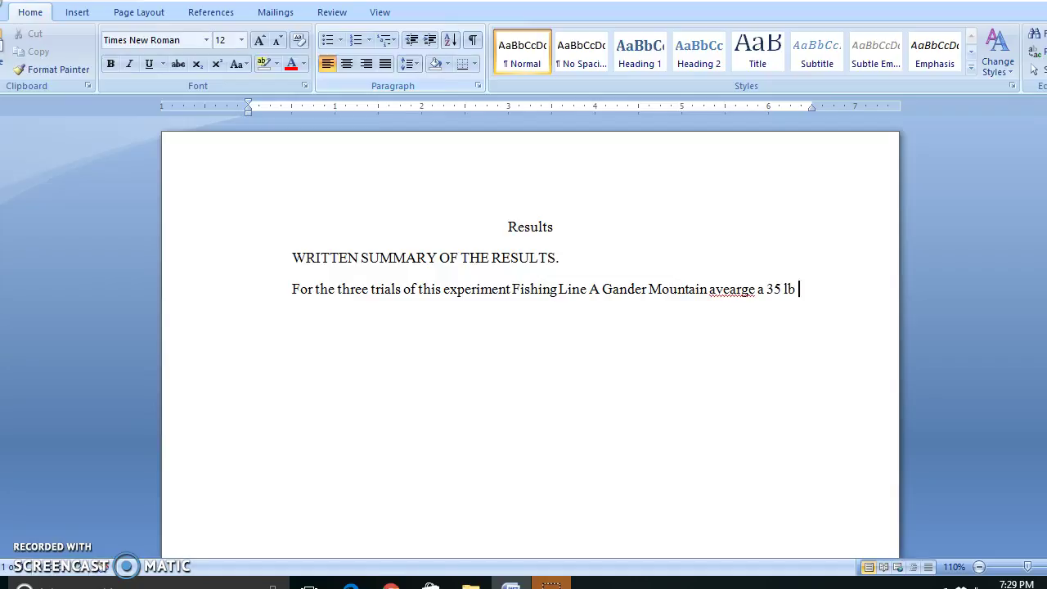
{"action": "key", "text": "BackSpace"}
{"action": "key", "text": "BackSpace"}
{"action": "key", "text": "BackSpace"}
{"action": "key", "text": "BackSpace"}
{"action": "key", "text": "BackSpace"}
{"action": "key", "text": "BackSpace"}
{"action": "type", "text": "125 gram"}
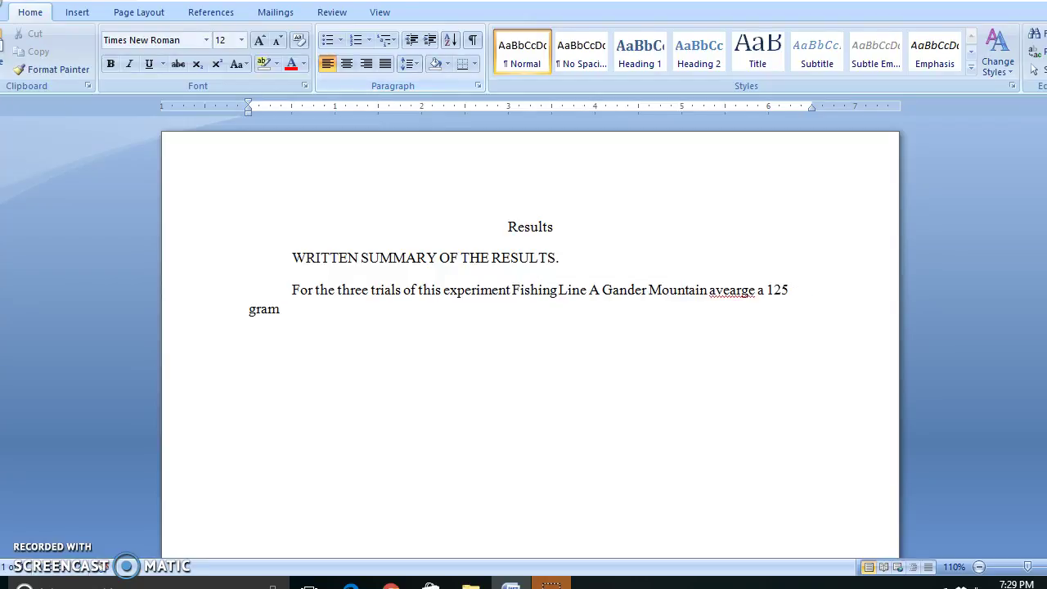
{"action": "type", "text": " weight, Fishing Line B"}
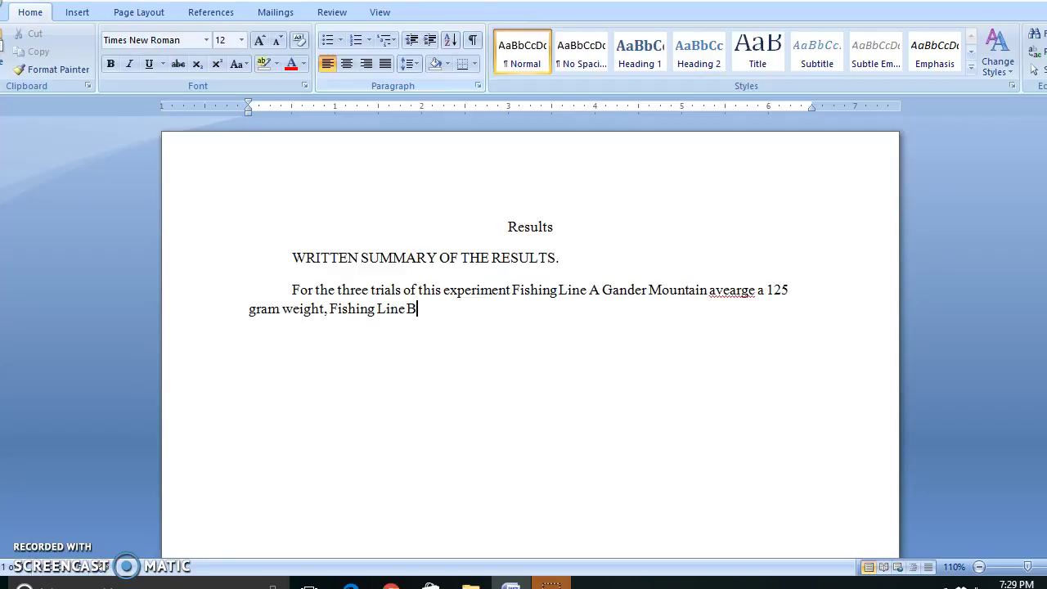
Continue the sentence with "Crazy Fisherman averaged a 115 gram weight and Fishing Line B".
{"action": "type", "text": " Crazy fisher"}
{"action": "key", "text": "BackSpace"}
{"action": "key", "text": "BackSpace"}
{"action": "key", "text": "BackSpace"}
{"action": "key", "text": "BackSpace"}
{"action": "key", "text": "BackSpace"}
{"action": "key", "text": "BackSpace"}
{"action": "type", "text": "Fish"}
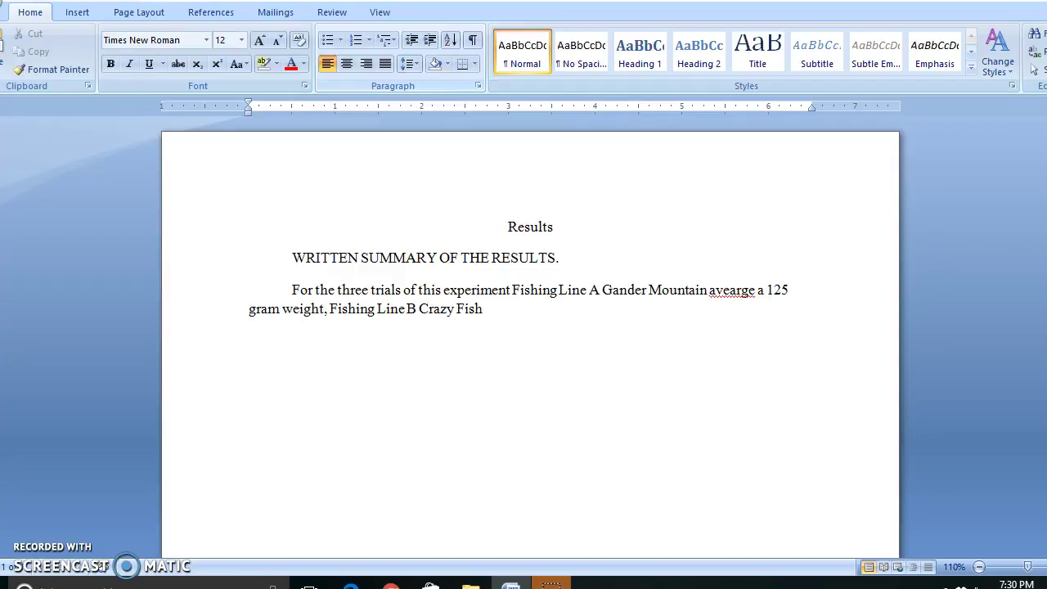
{"action": "type", "text": "erman averaged a 115 gra"}
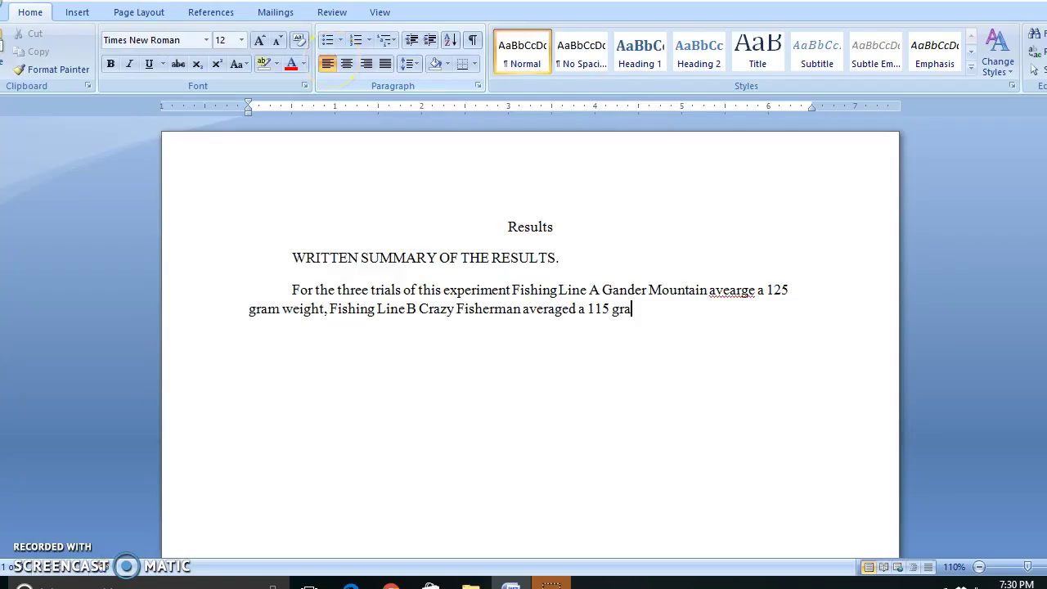
{"action": "type", "text": "m weight and"}
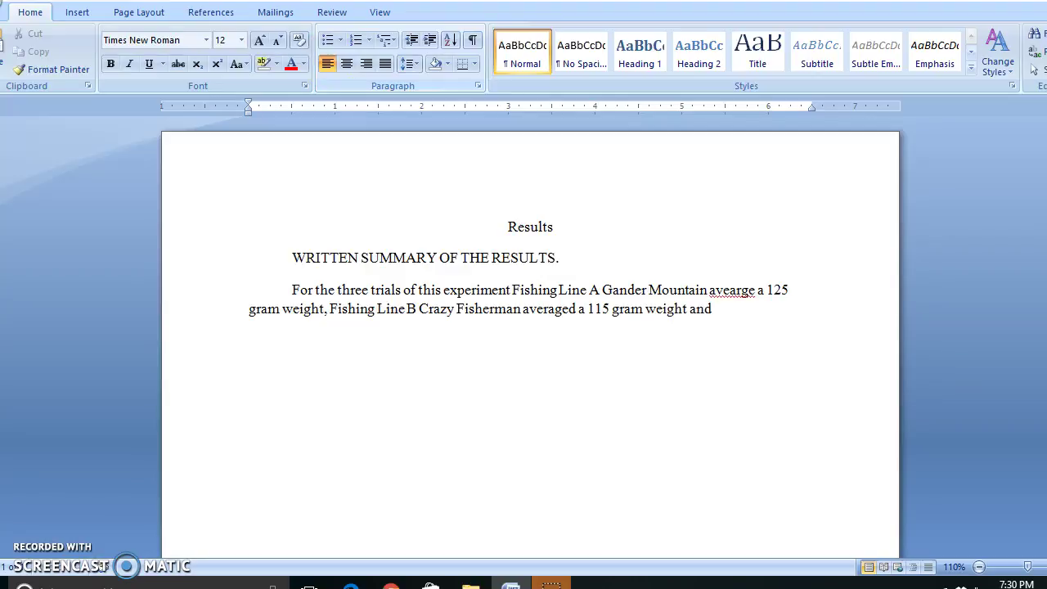
{"action": "type", "text": " Fishing Line B"}
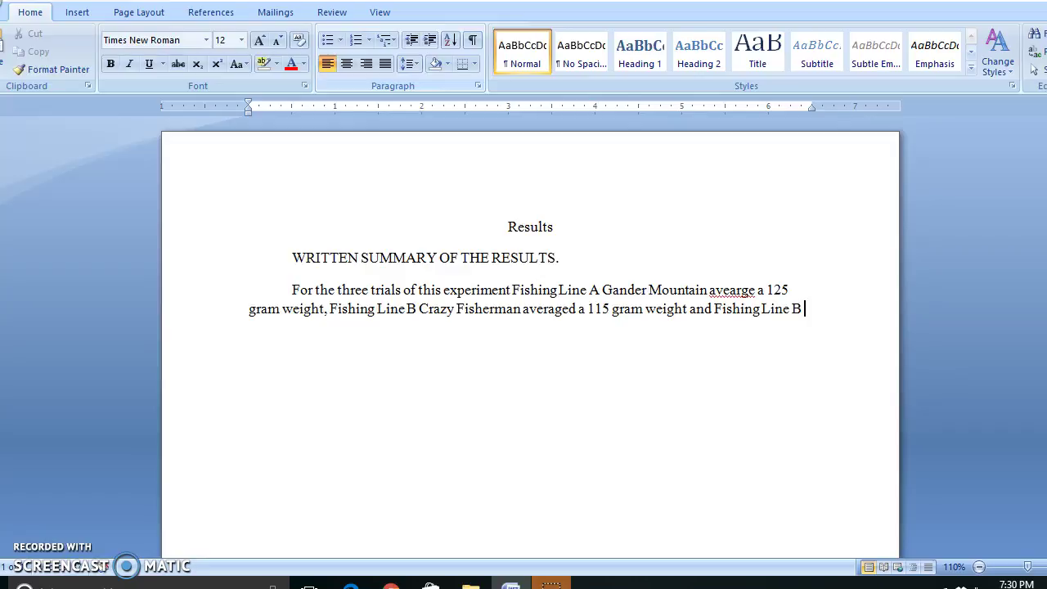
Finish the sentence with "Genera averaged a 135 gram weight before breaking.".
{"action": "type", "text": " Genera"}
{"action": "type", "text": " averaged"}
{"action": "type", "text": " a 1"}
{"action": "type", "text": " a 135 gram we"}
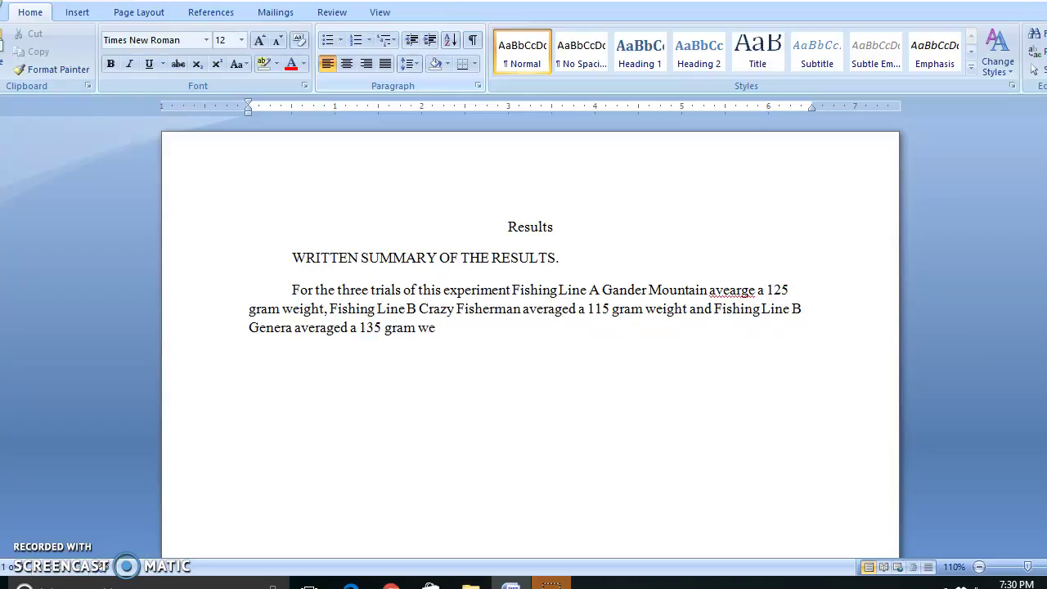
{"action": "type", "text": "ight before breaking."}
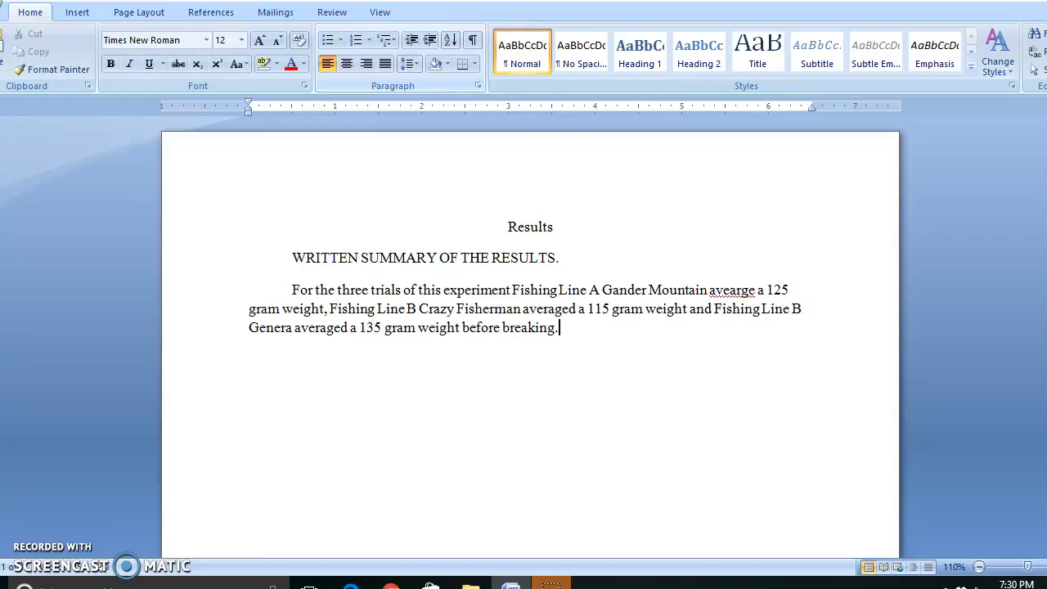
Correct the misspelled word "avearge" after "Gander Mountain" to "averaged".
{"action": "left_click", "coordinate": [747, 289]}
{"action": "type", "text": "d"}
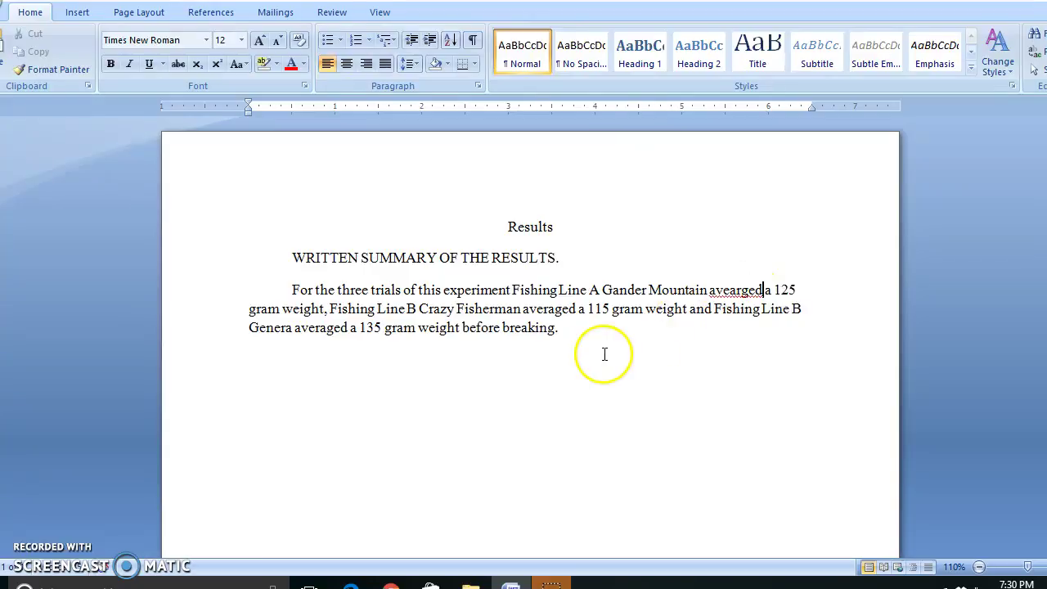
{"action": "left_click", "coordinate": [591, 330]}
{"action": "right_click", "coordinate": [725, 290]}
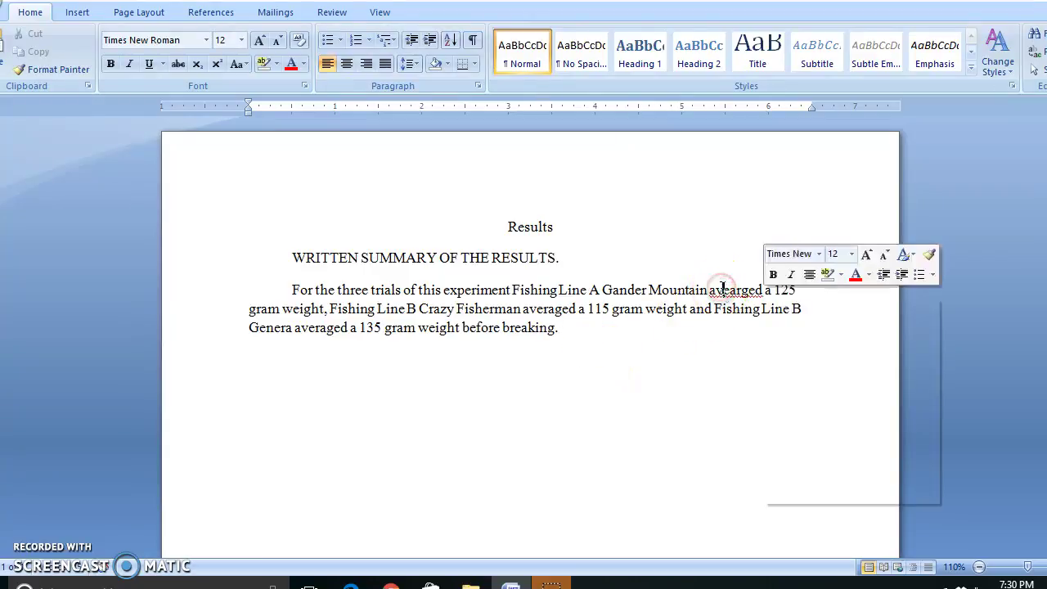
{"action": "left_click", "coordinate": [806, 306]}
{"action": "left_click", "coordinate": [663, 328]}
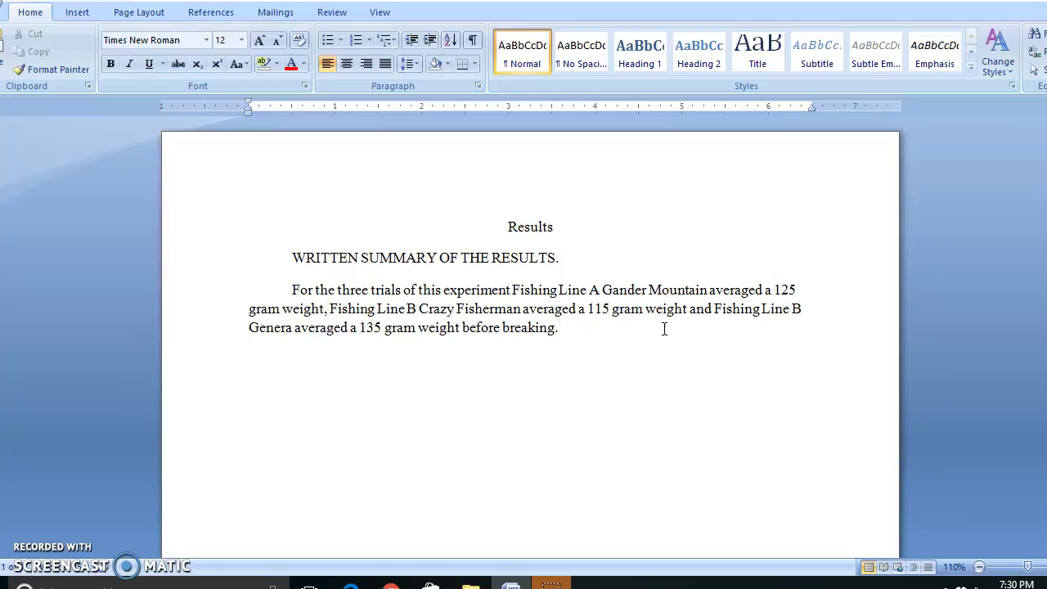
Delete the placeholder text "WRITTEN SUMMARY OF THE RESULTS." below the heading.
{"action": "left_click_drag", "start_coordinate": [566, 262], "coordinate": [290, 257]}
{"action": "key", "text": "Delete"}
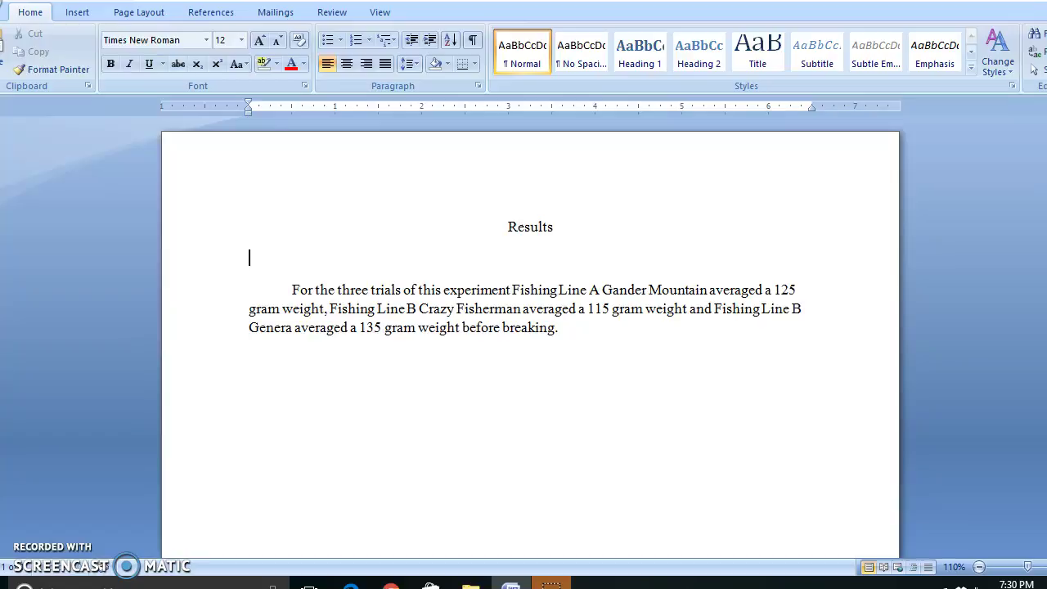
Remove the blank line above the summary and append "The second trial all three fishing lines broke at their lowest weight.", followed by two new lines.
{"action": "key", "text": "Delete"}
{"action": "left_click", "coordinate": [635, 296]}
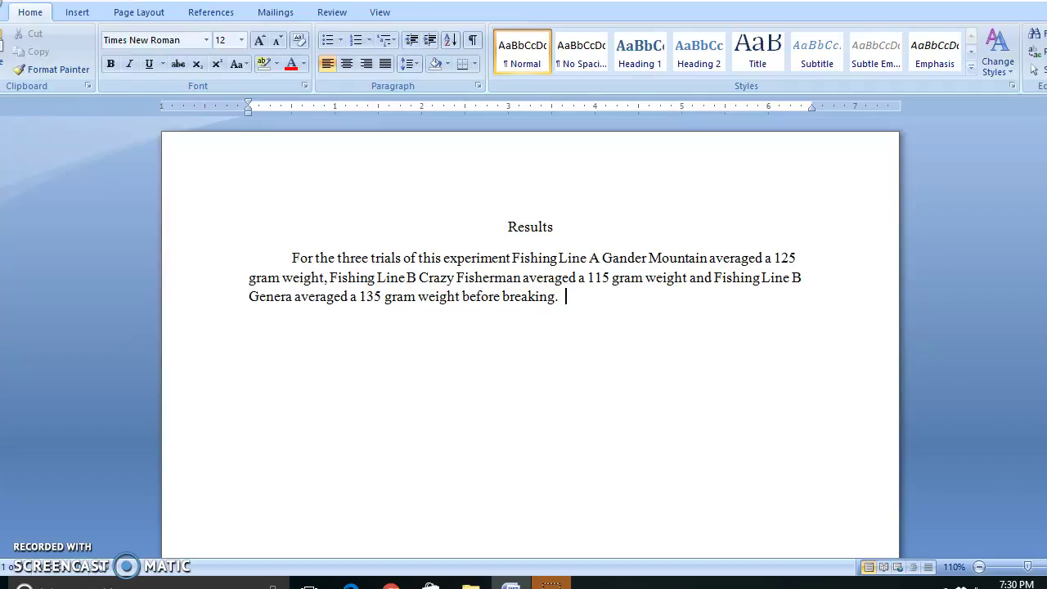
{"action": "type", "text": "The second trial"}
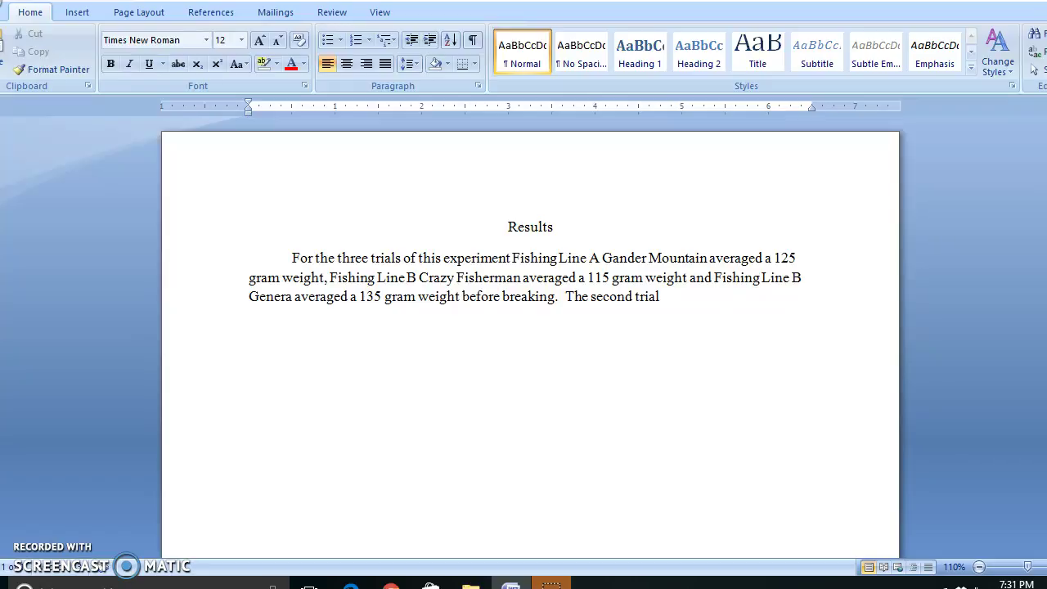
{"action": "type", "text": " all three fishing lines "}
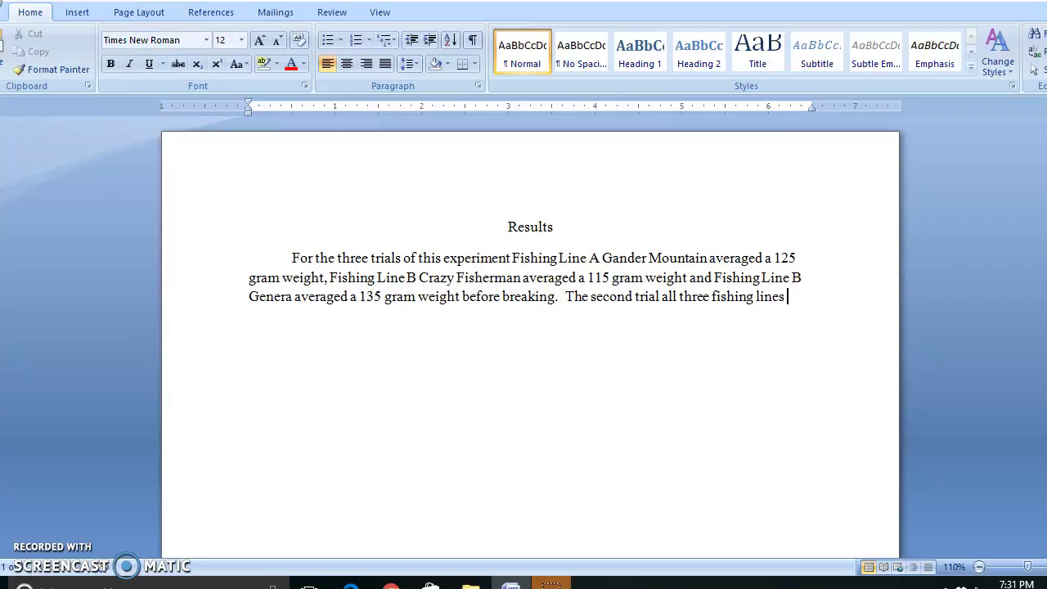
{"action": "type", "text": "broke at their lowes"}
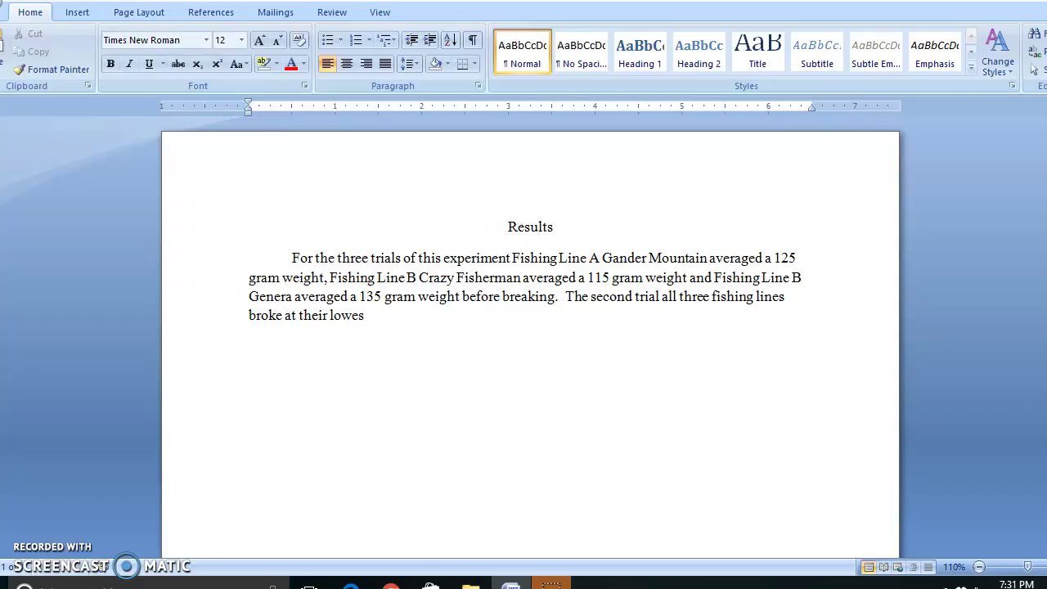
{"action": "type", "text": "t weight."}
{"action": "key", "text": "Return"}
{"action": "key", "text": "Return"}
Insert a table with three columns and three rows after the Results heading and move it below the summary paragraph.
{"action": "left_click", "coordinate": [596, 232]}
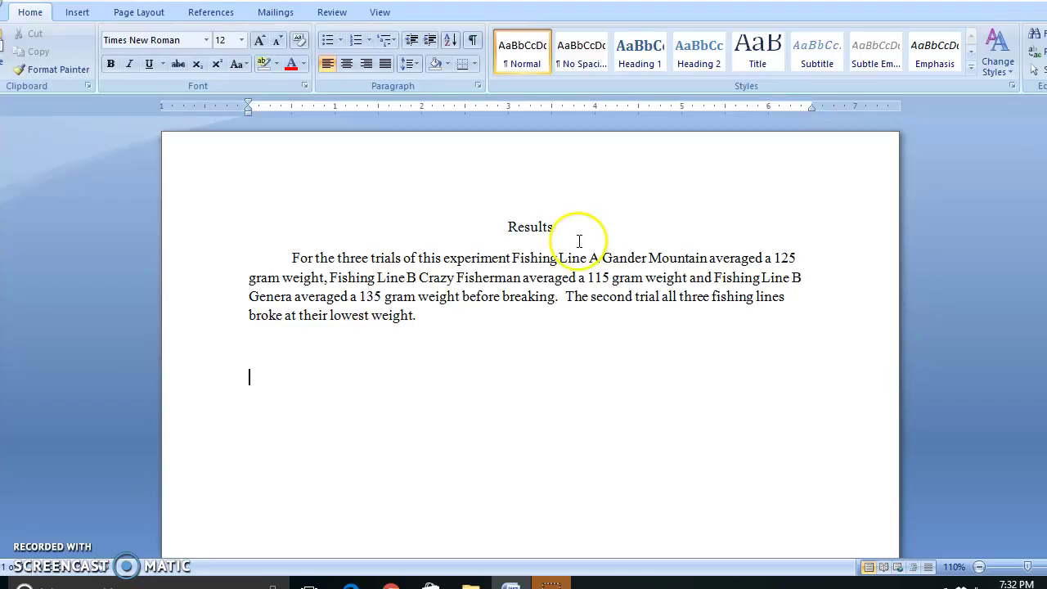
{"action": "left_click", "coordinate": [147, 10]}
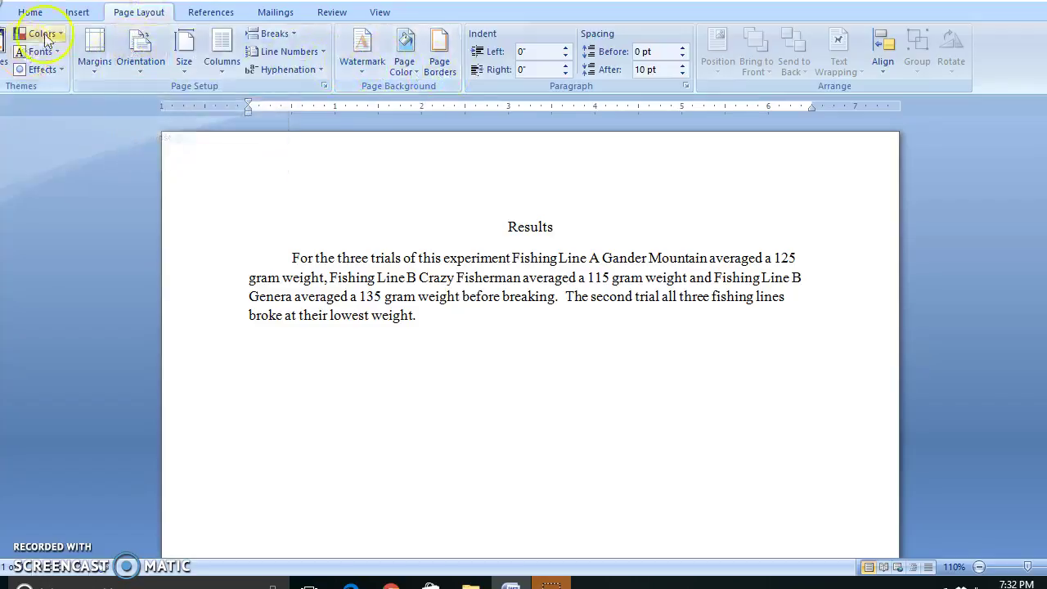
{"action": "left_click", "coordinate": [91, 13]}
{"action": "left_click", "coordinate": [104, 51]}
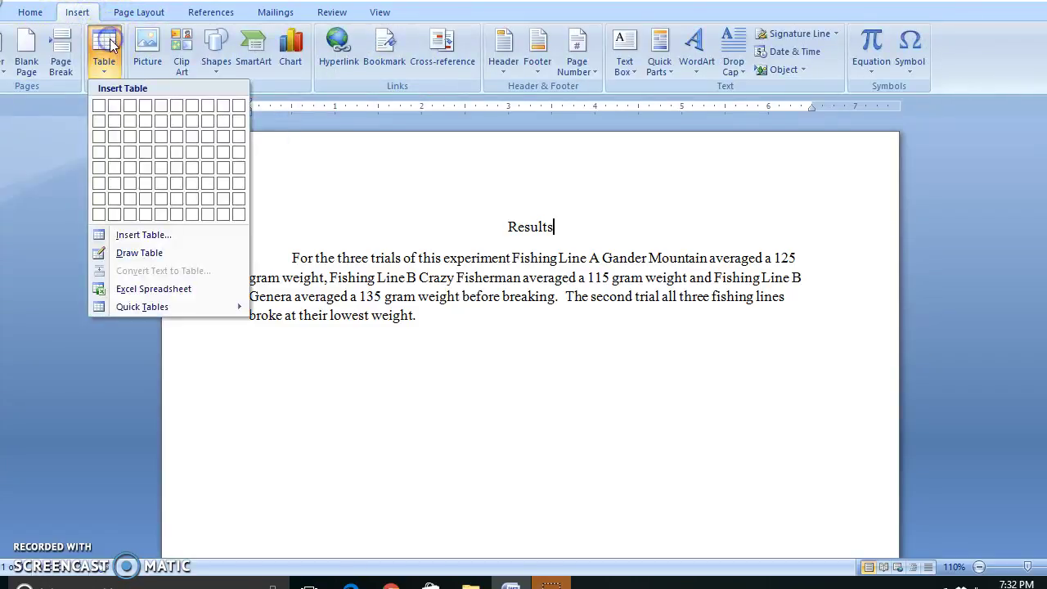
{"action": "left_click", "coordinate": [135, 130]}
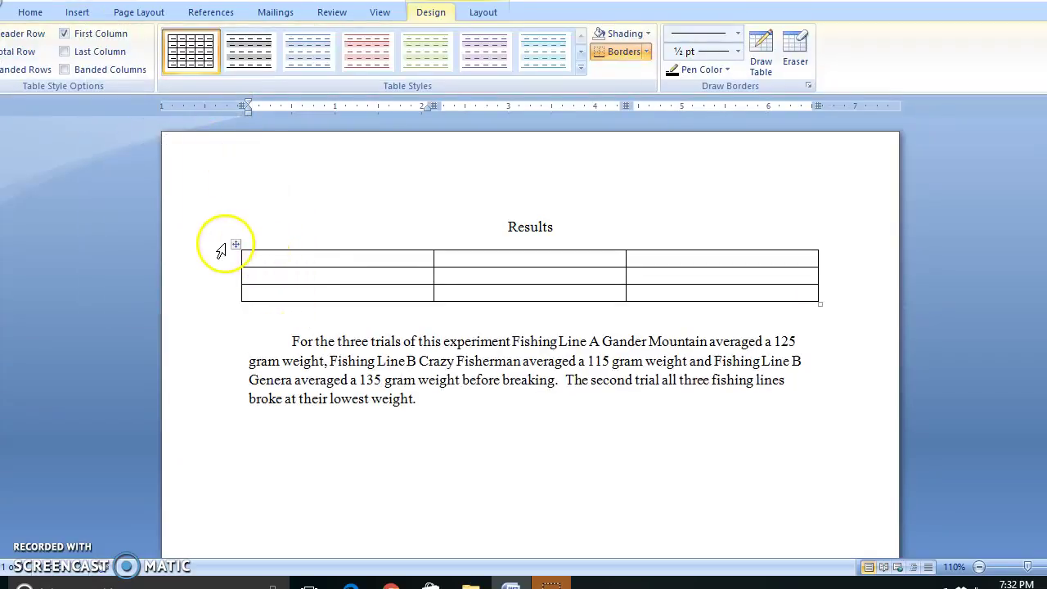
{"action": "left_click", "coordinate": [238, 242]}
{"action": "left_click_drag", "start_coordinate": [238, 243], "coordinate": [245, 422]}
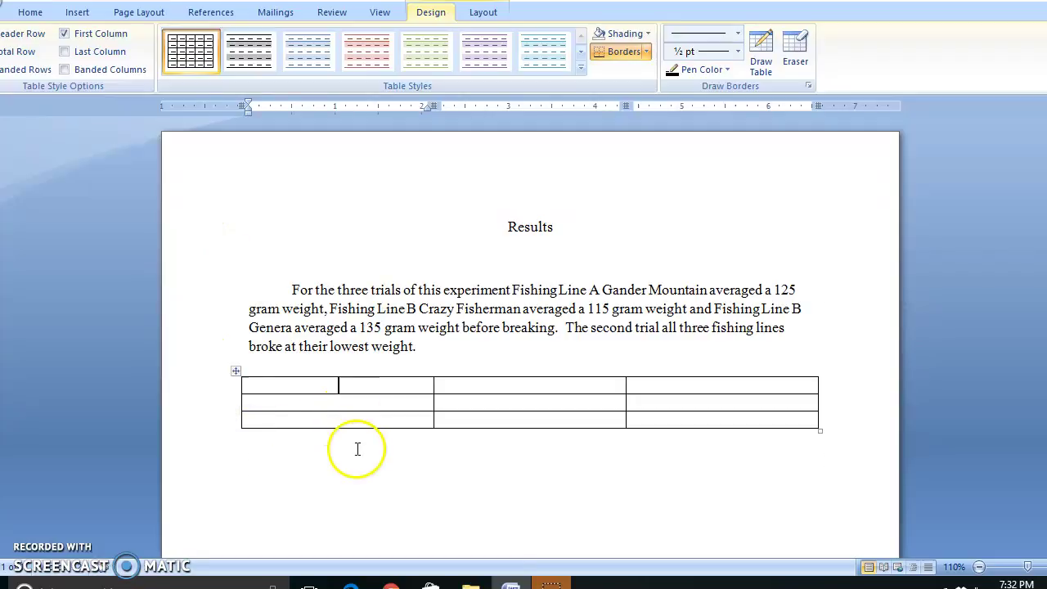
Add the caption "Table 1.1 Summary of Raw Data" in 8 pt text directly below the table.
{"action": "left_click", "coordinate": [356, 449]}
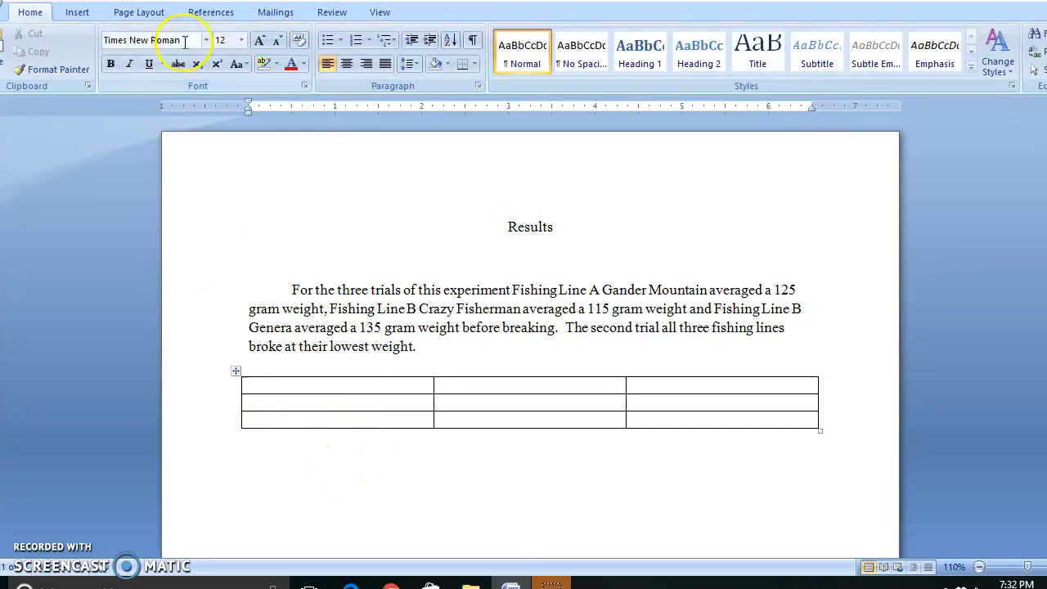
{"action": "left_click", "coordinate": [241, 40]}
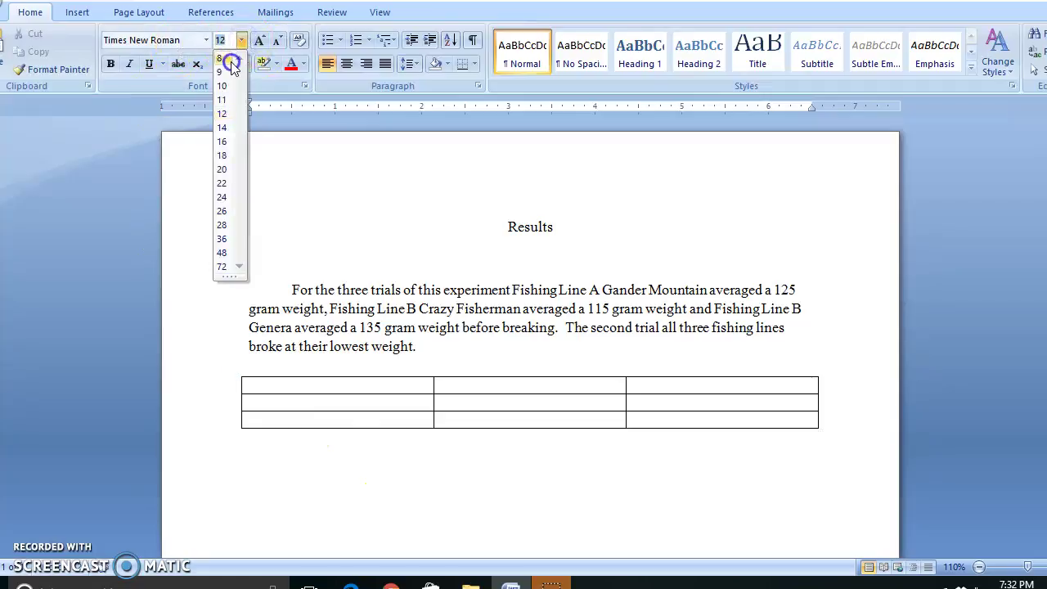
{"action": "left_click", "coordinate": [224, 55]}
{"action": "type", "text": "Table"}
{"action": "key", "text": "BackSpace"}
{"action": "key", "text": "BackSpace"}
{"action": "key", "text": "BackSpace"}
{"action": "key", "text": "BackSpace"}
{"action": "type", "text": "able 1.1"}
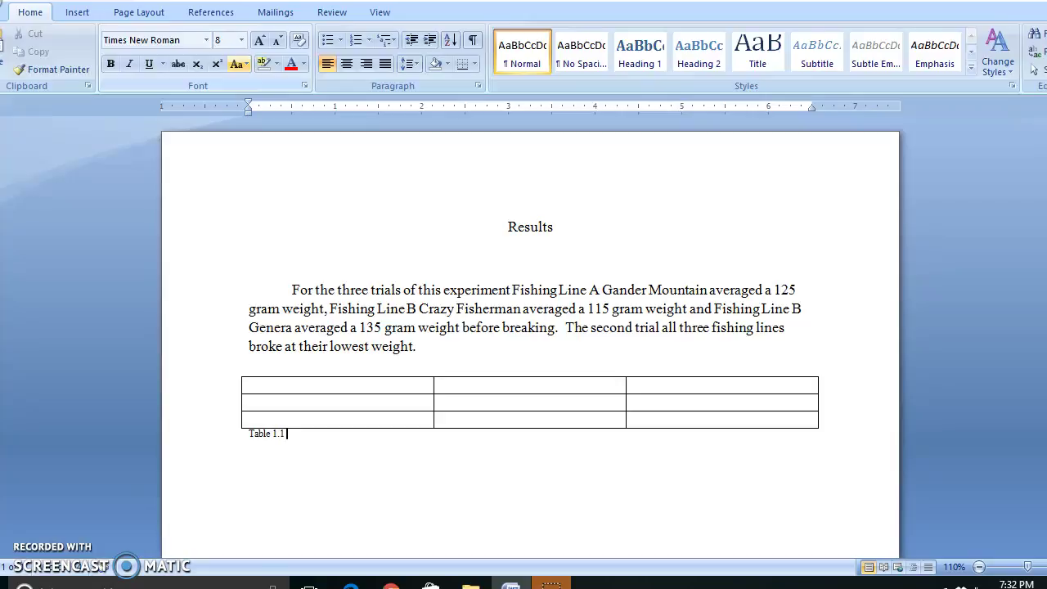
{"action": "type", "text": " Summary of Raw Data"}
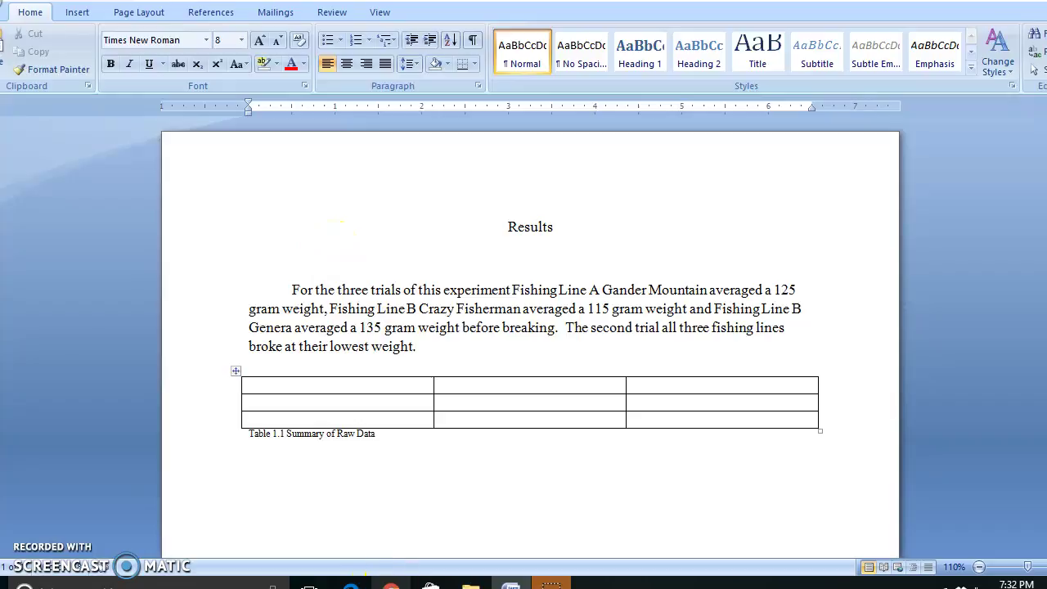
Switch to Chrome and look through the SAE page of the KMS Agricultural Education site, including its video tutorials list.
{"action": "left_click", "coordinate": [391, 584]}
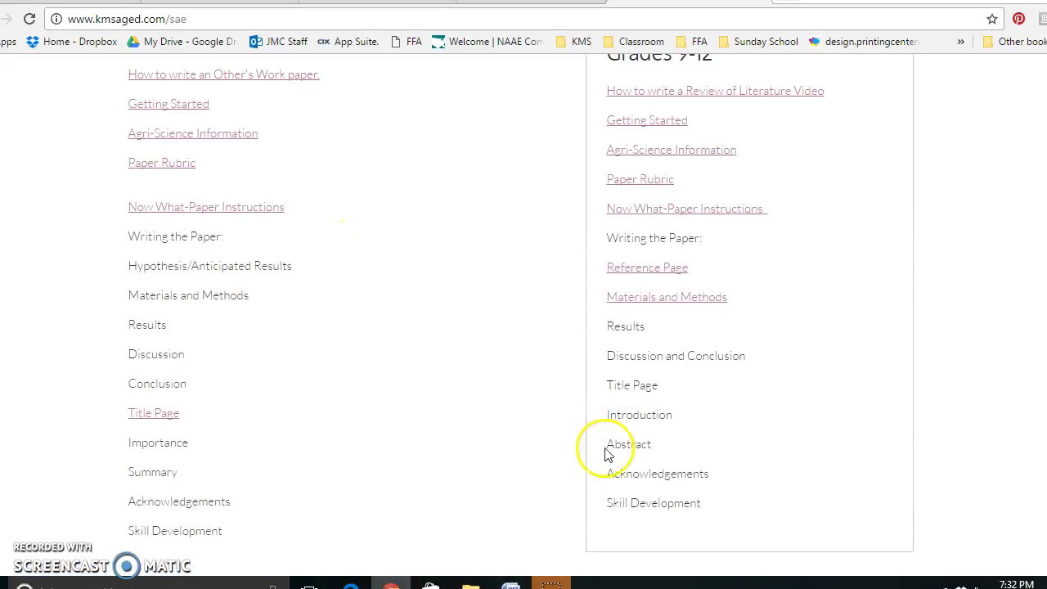
{"action": "scroll", "coordinate": [989, 409], "scroll_direction": "down", "scroll_amount": 1}
{"action": "scroll", "coordinate": [988, 409], "scroll_direction": "down", "scroll_amount": 5}
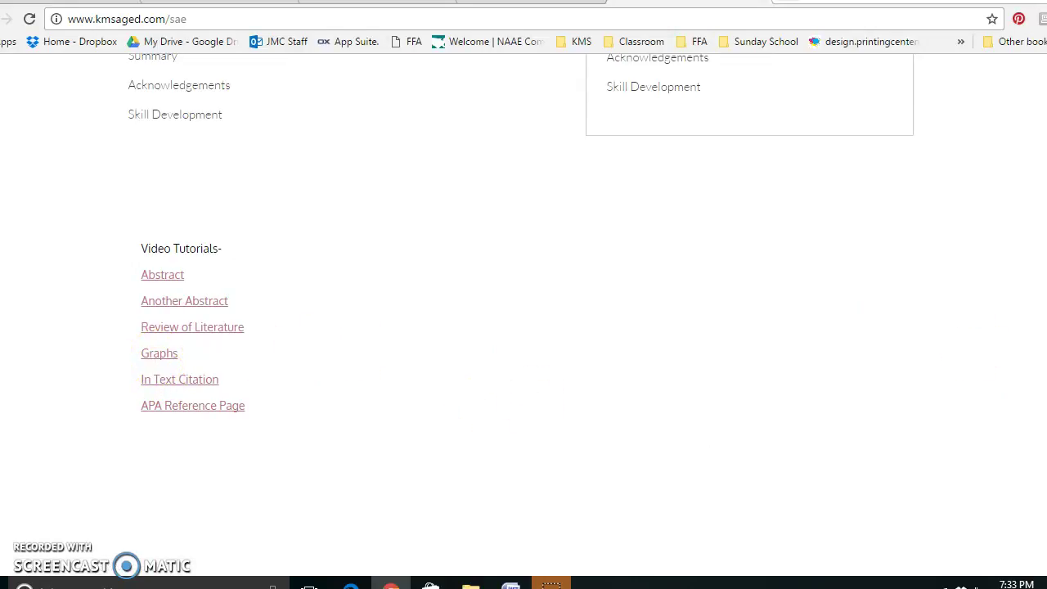
{"action": "scroll", "coordinate": [972, 351], "scroll_direction": "up", "scroll_amount": 6}
{"action": "scroll", "coordinate": [524, 327], "scroll_direction": "up", "scroll_amount": 3}
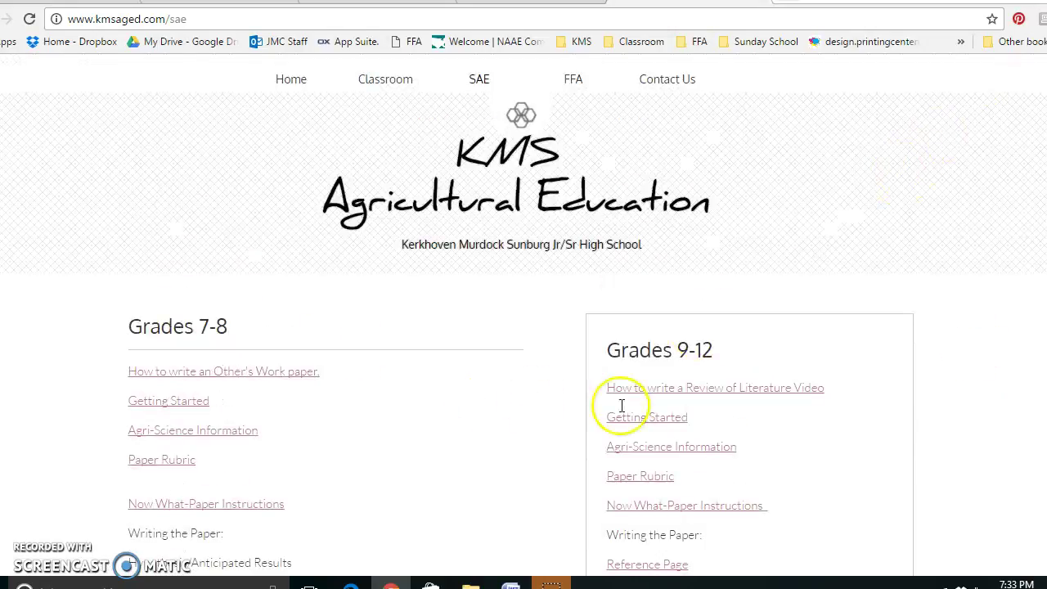
Switch back to Word and insert a basic line chart below the table caption.
{"action": "left_click", "coordinate": [510, 585]}
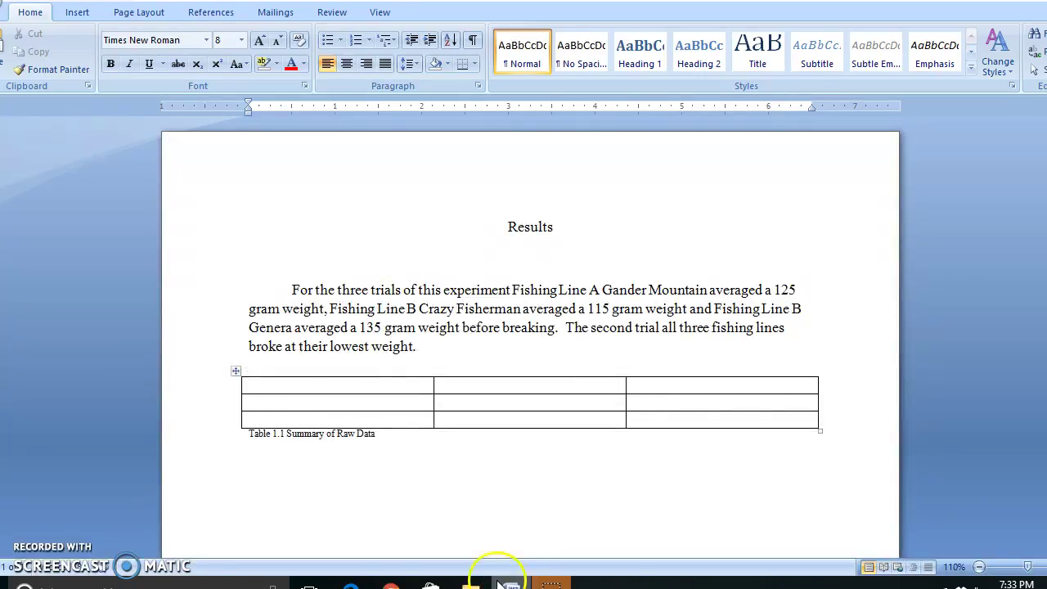
{"action": "left_click", "coordinate": [83, 18]}
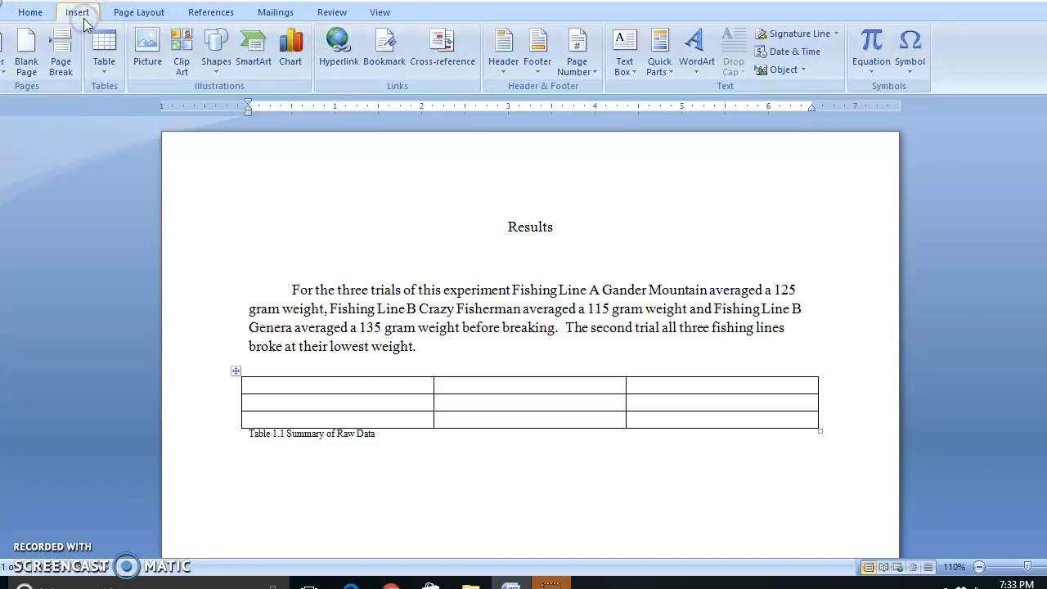
{"action": "left_click", "coordinate": [305, 63]}
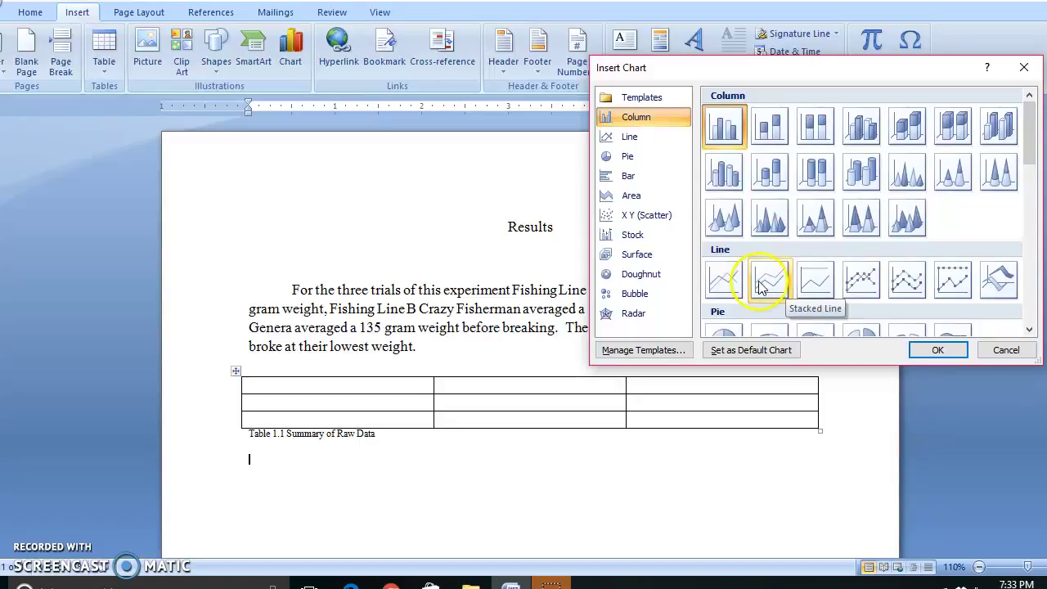
{"action": "left_click", "coordinate": [725, 280]}
{"action": "left_click", "coordinate": [932, 350]}
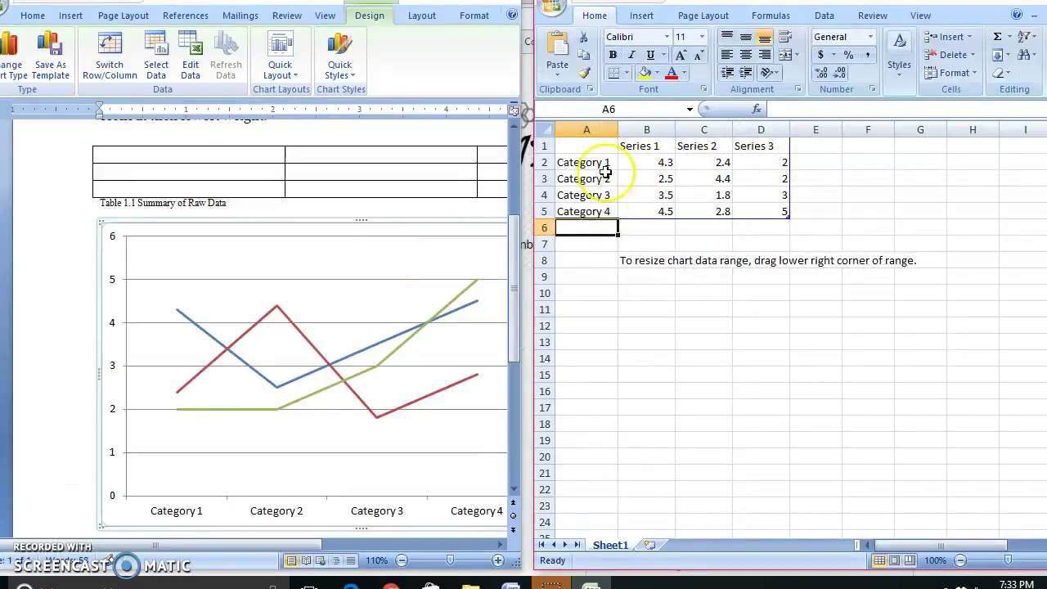
Rename the first three chart categories as "Fishing line A", "Fishing Line B" and "Fishing Line C" in the chart datasheet.
{"action": "left_click", "coordinate": [579, 162]}
{"action": "type", "text": "Fis"}
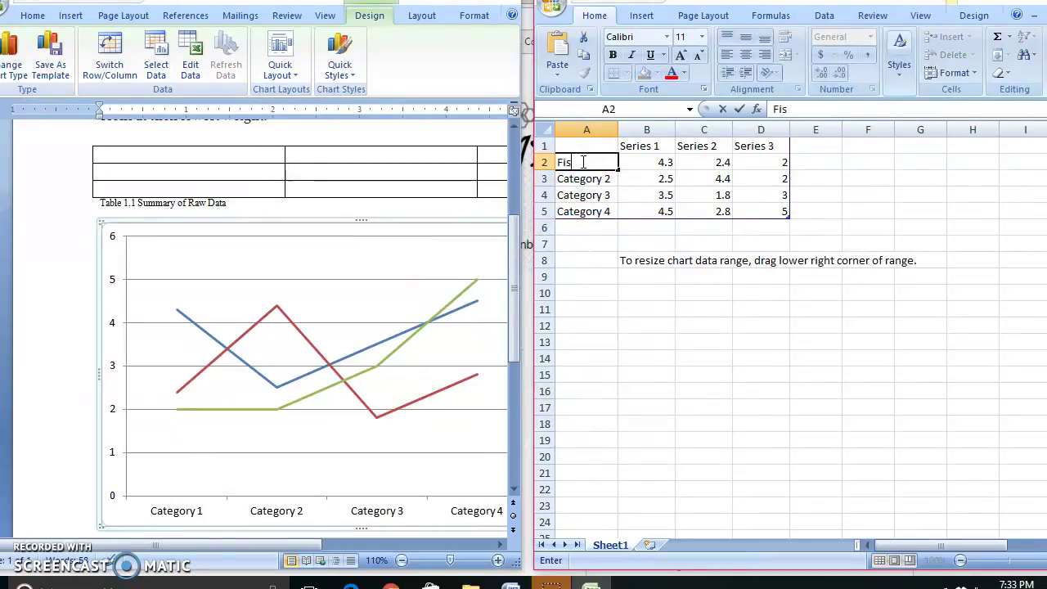
{"action": "type", "text": "hing line"}
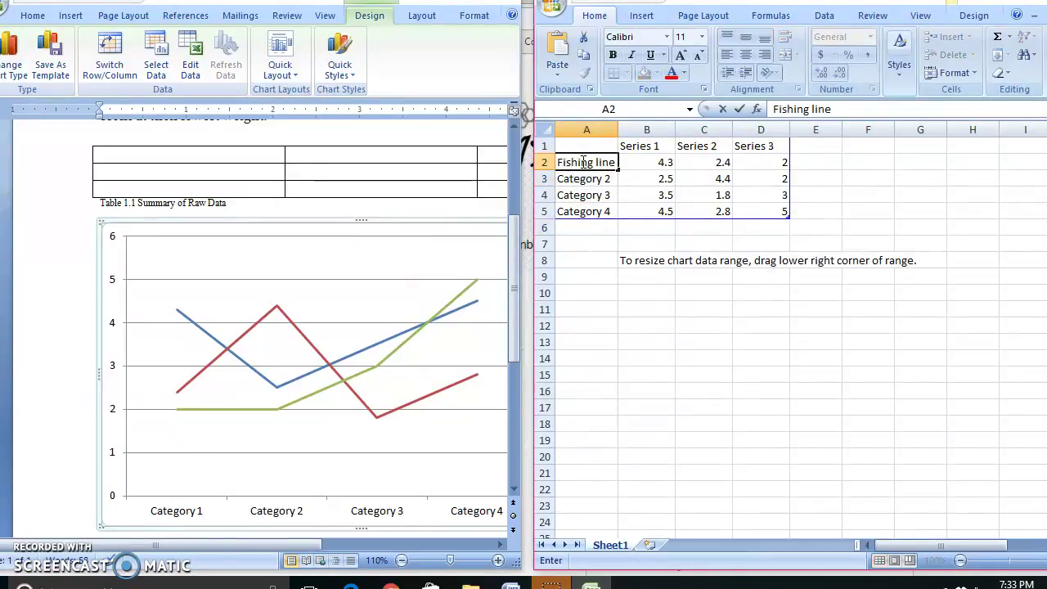
{"action": "type", "text": " A"}
{"action": "key", "text": "Return"}
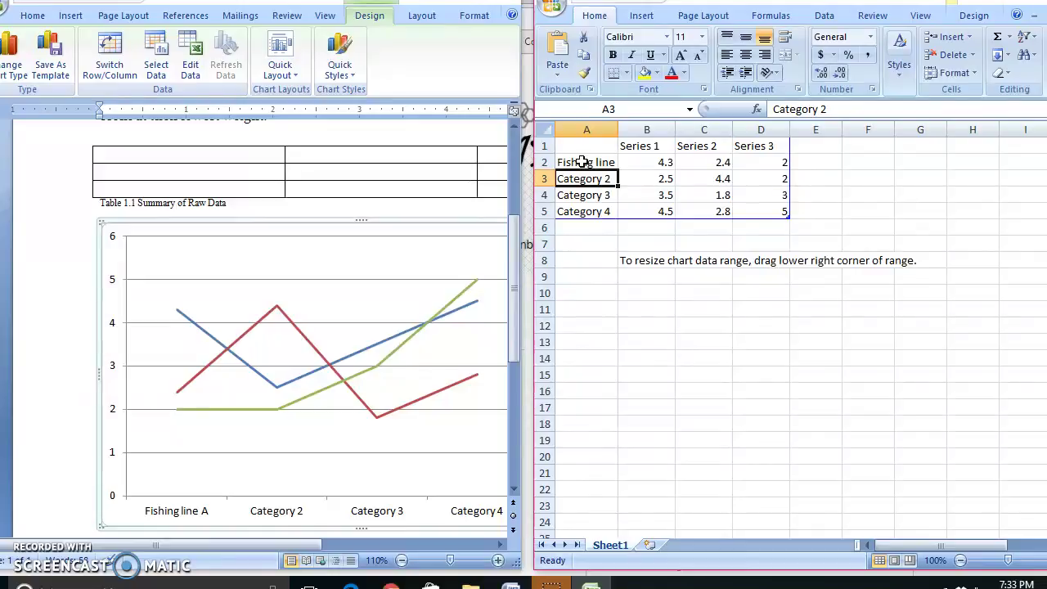
{"action": "type", "text": "Fishing Line B"}
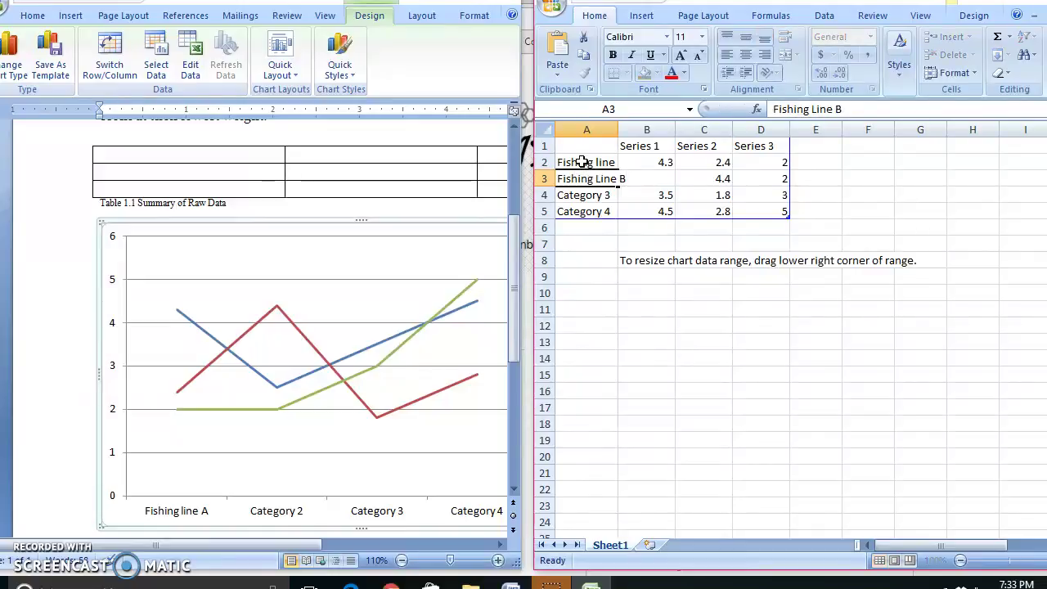
{"action": "key", "text": "Return"}
{"action": "type", "text": "Fishing Line C"}
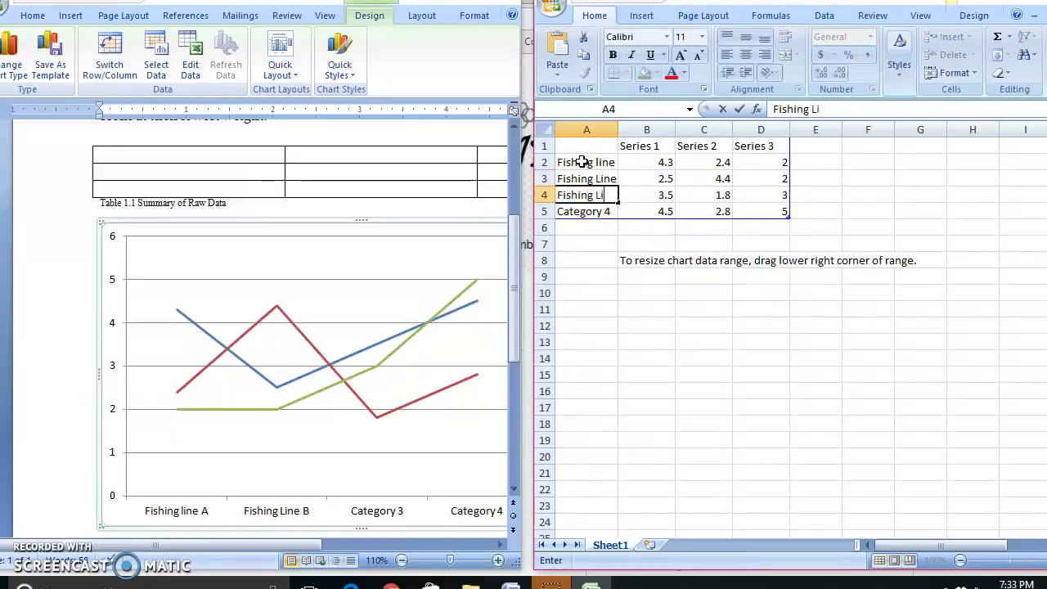
{"action": "left_click", "coordinate": [593, 225]}
Clear the Category 4 entries and shrink the chart data range so that it ends at row 4.
{"action": "left_click", "coordinate": [789, 219]}
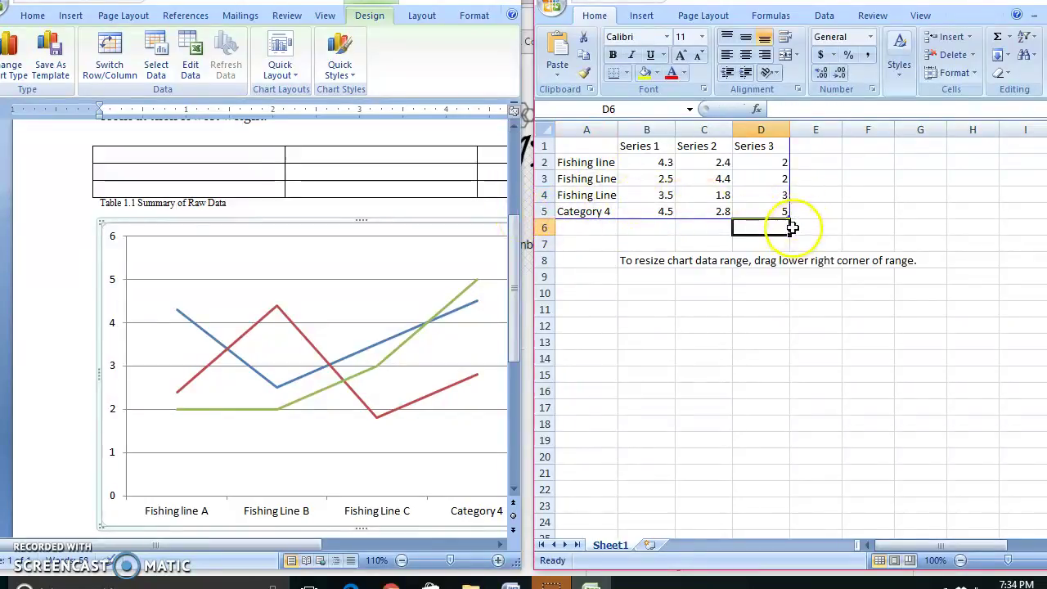
{"action": "left_click", "coordinate": [585, 211]}
{"action": "key", "text": "BackSpace"}
{"action": "key", "text": "Tab"}
{"action": "key", "text": "BackSpace"}
{"action": "key", "text": "Tab"}
{"action": "key", "text": "BackSpace"}
{"action": "key", "text": "Tab"}
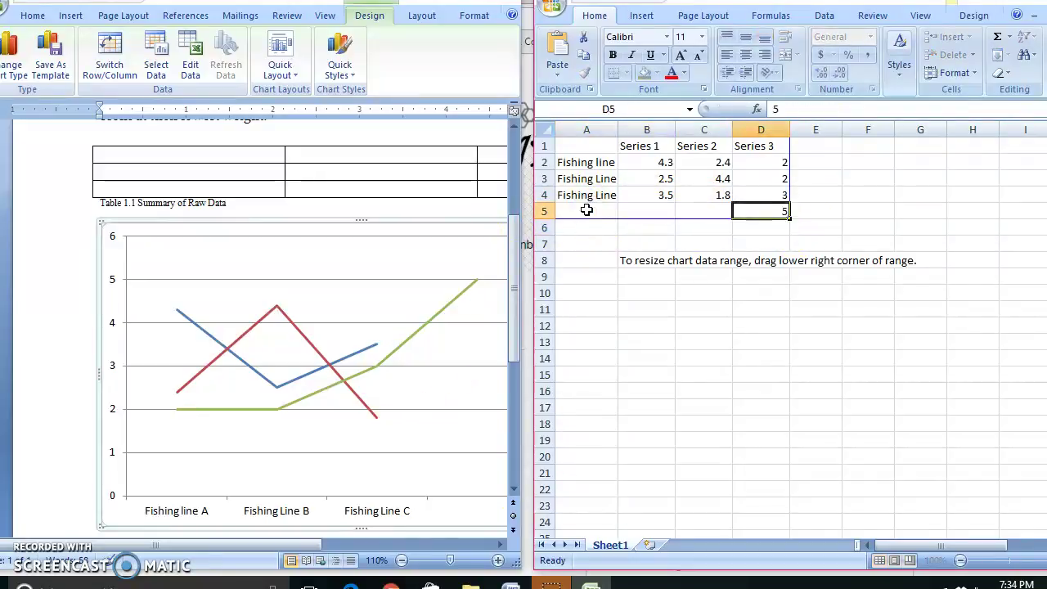
{"action": "left_click_drag", "start_coordinate": [788, 210], "coordinate": [787, 202]}
{"action": "left_click", "coordinate": [807, 210]}
Rename the three data series headers as "Trial 1", "Trial 2" and "Trial 3".
{"action": "left_click", "coordinate": [643, 161]}
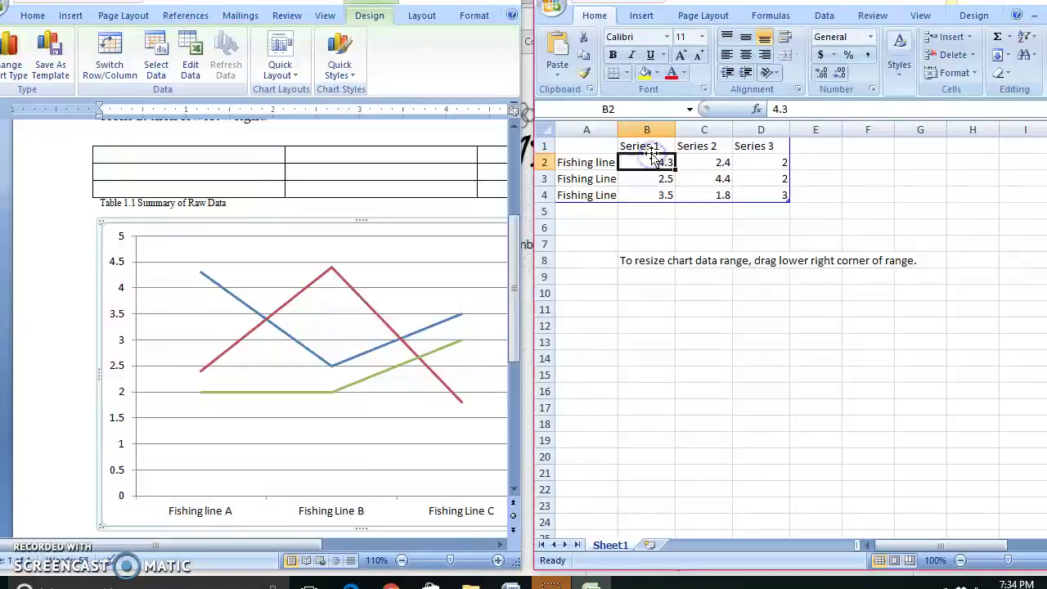
{"action": "left_click", "coordinate": [642, 145]}
{"action": "type", "text": "Trial 1"}
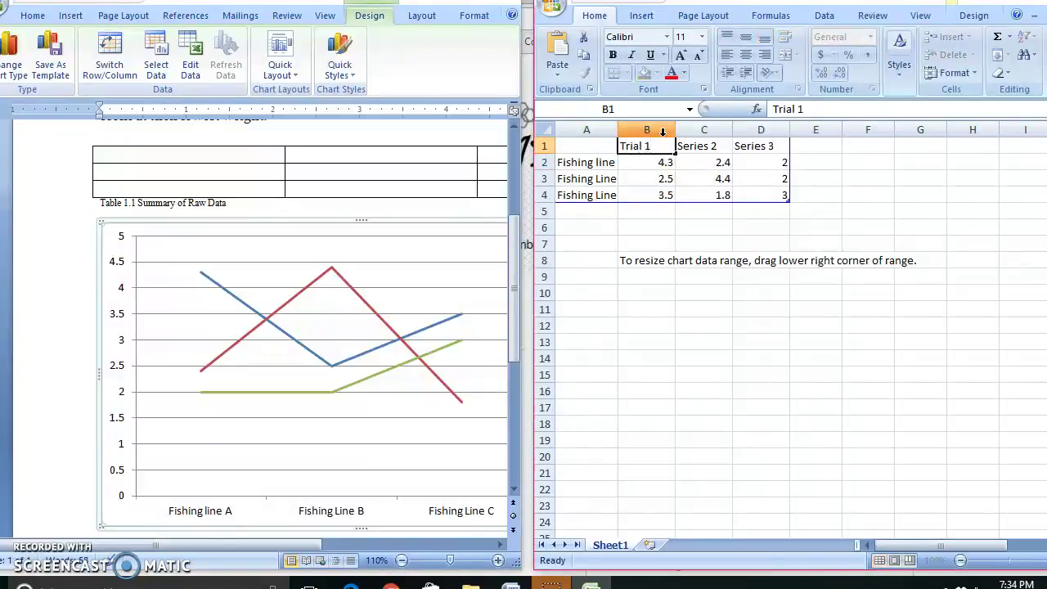
{"action": "key", "text": "Tab"}
{"action": "type", "text": "Trial 2"}
{"action": "key", "text": "Tab"}
{"action": "type", "text": "Trial 3"}
Enter 120, 128 and 135 as the Trial 1, Trial 2 and Trial 3 values for Fishing line A.
{"action": "left_click", "coordinate": [634, 160]}
{"action": "type", "text": "120"}
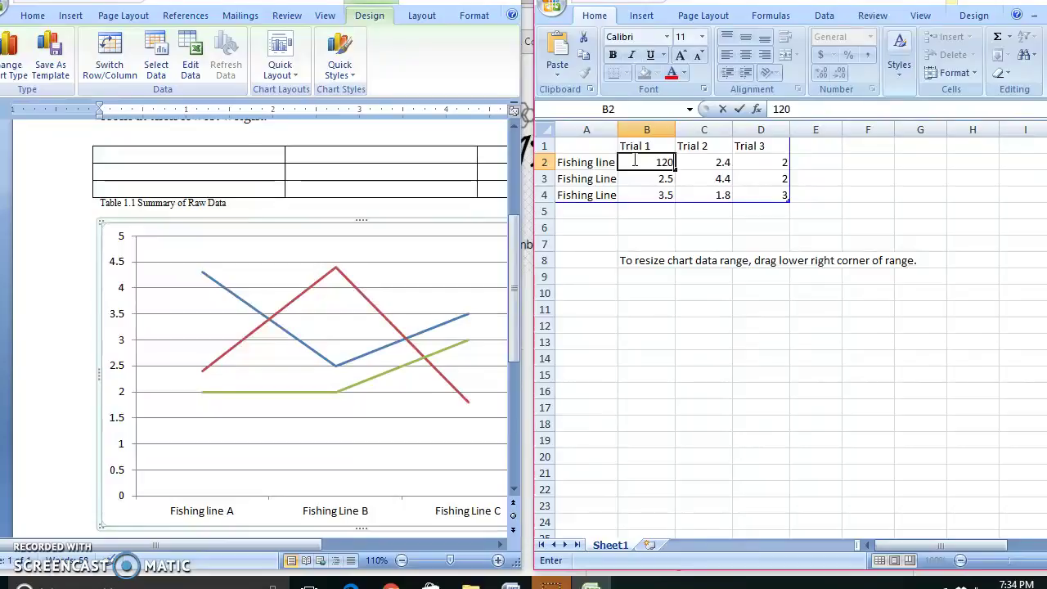
{"action": "key", "text": "Tab"}
{"action": "type", "text": "12"}
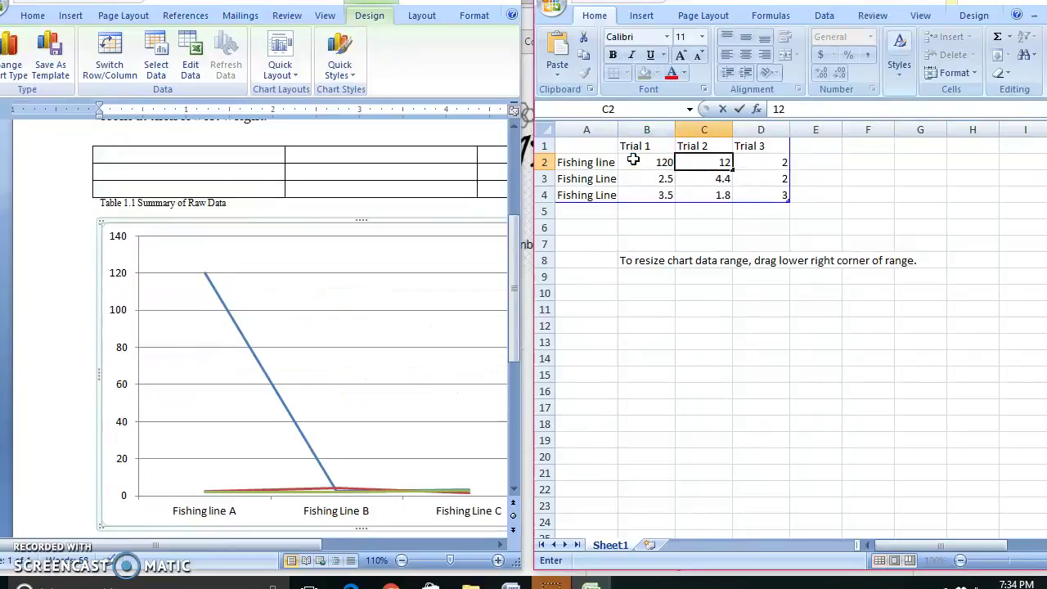
{"action": "type", "text": "8"}
{"action": "key", "text": "Tab"}
{"action": "type", "text": "135"}
{"action": "left_click", "coordinate": [659, 177]}
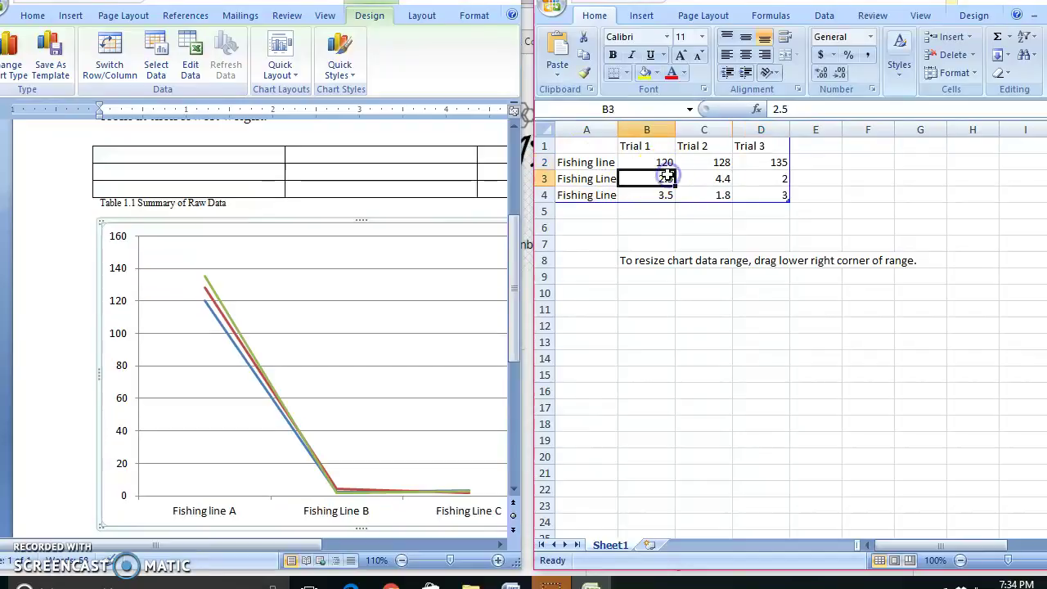
Change Fishing line A's Trial 2 value to 120 and its Trial 1 value to 128.
{"action": "left_click", "coordinate": [718, 160]}
{"action": "type", "text": "120"}
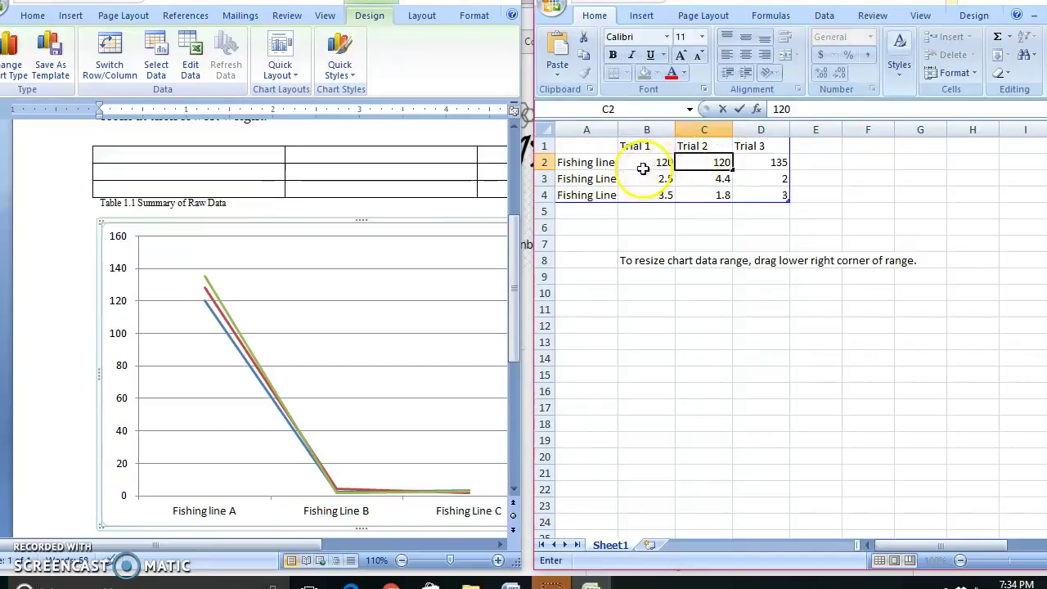
{"action": "left_click", "coordinate": [659, 166]}
{"action": "type", "text": "128"}
{"action": "key", "text": "Return"}
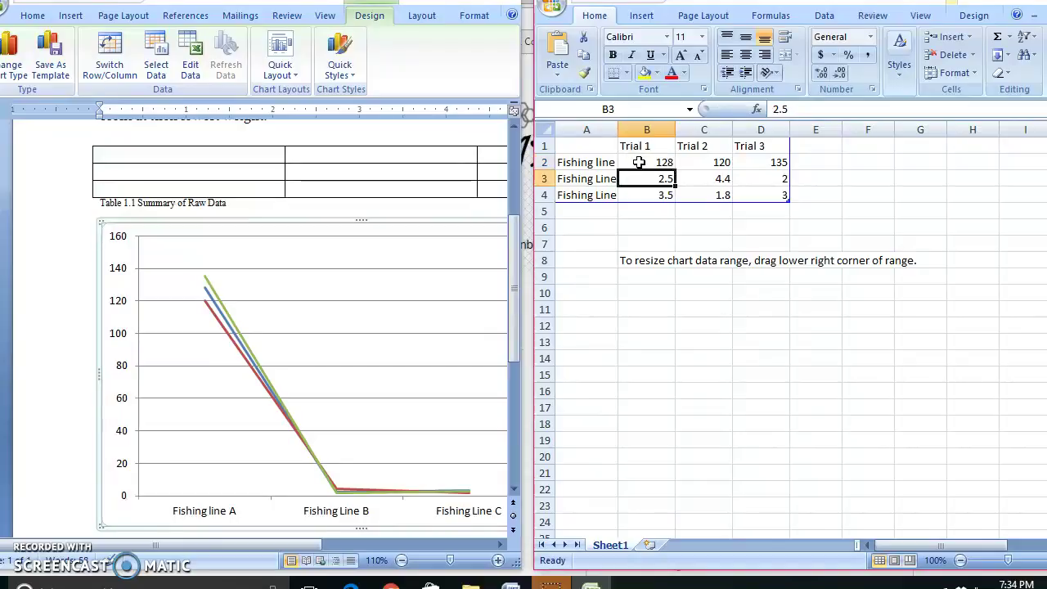
Enter 115, 118 and 120 as the Trial 1, Trial 2 and Trial 3 values for Fishing Line B.
{"action": "type", "text": "115"}
{"action": "key", "text": "Tab"}
{"action": "type", "text": "118"}
{"action": "key", "text": "Tab"}
{"action": "type", "text": "120"}
{"action": "left_click", "coordinate": [646, 189]}
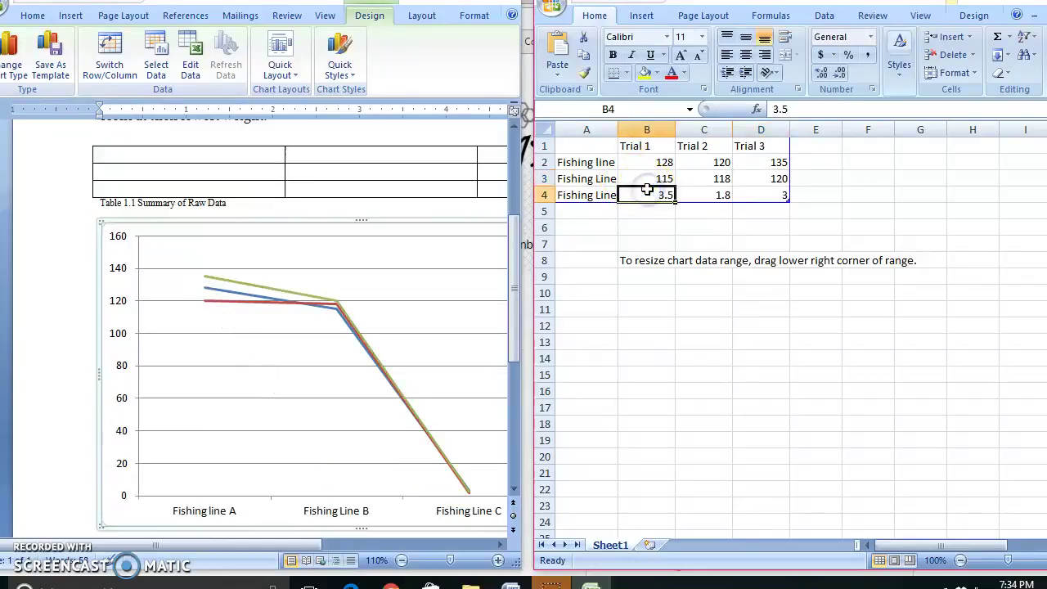
Enter 140, 130 and 135 as Fishing Line C's Trial 1, Trial 2 and Trial 3 values, and close the chart data sheet.
{"action": "type", "text": "140"}
{"action": "key", "text": "Tab"}
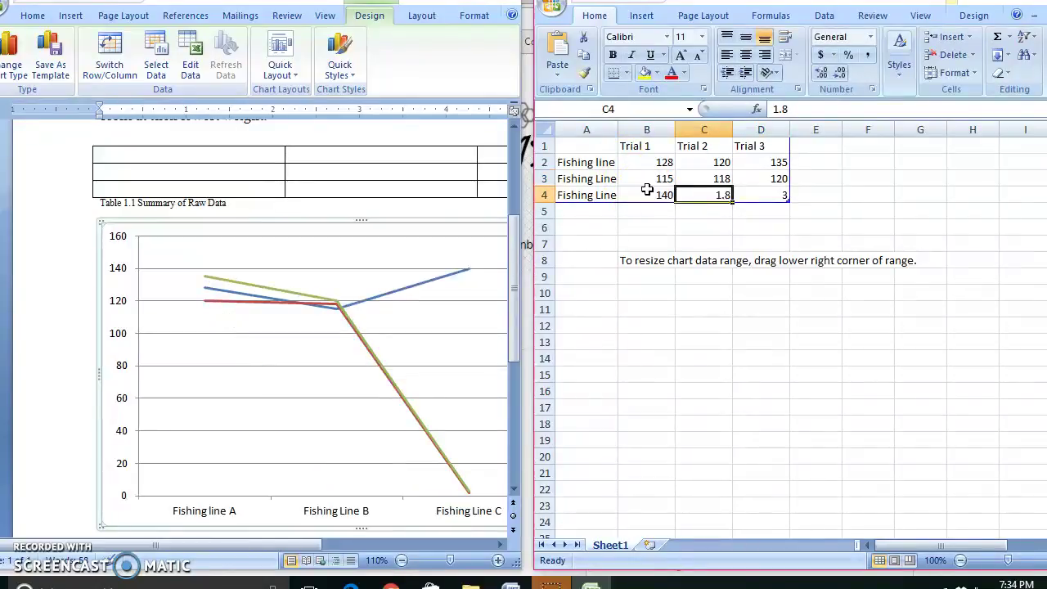
{"action": "type", "text": "130"}
{"action": "key", "text": "Tab"}
{"action": "type", "text": "135"}
{"action": "left_click", "coordinate": [684, 242]}
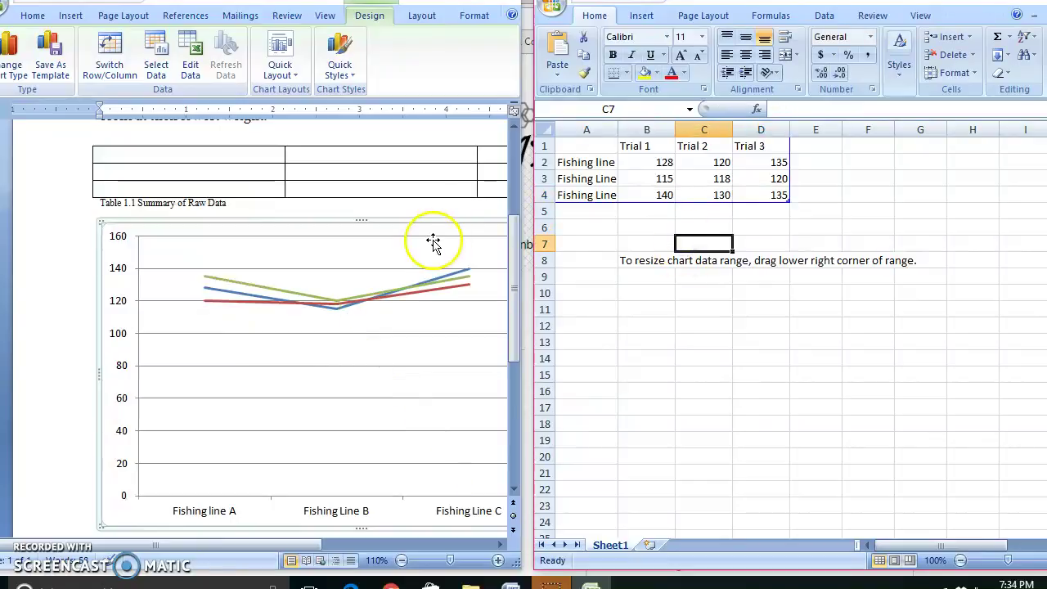
{"action": "left_click", "coordinate": [434, 291]}
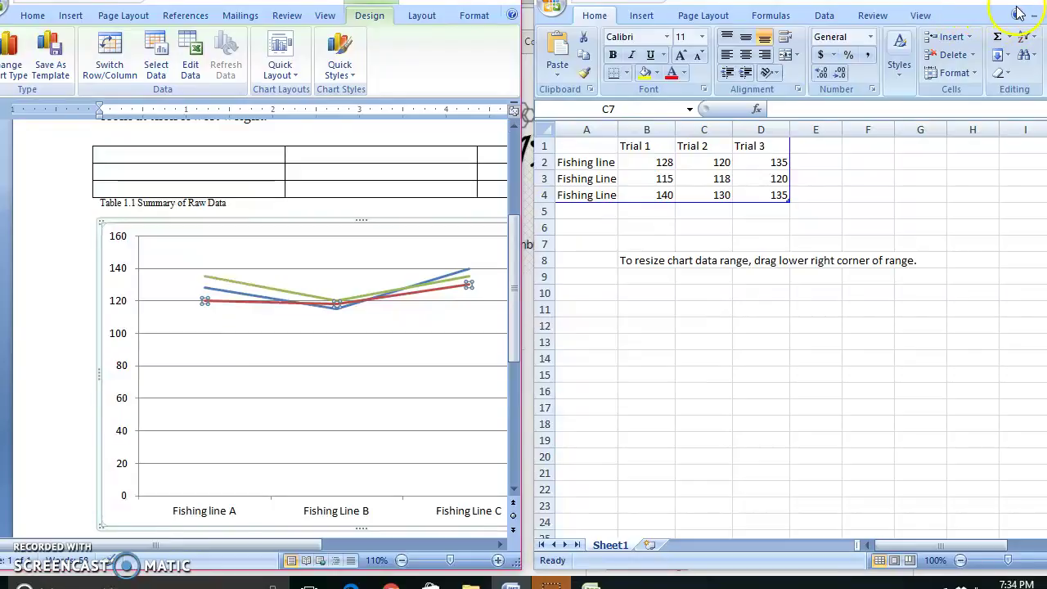
{"action": "key", "text": "alt+F4"}
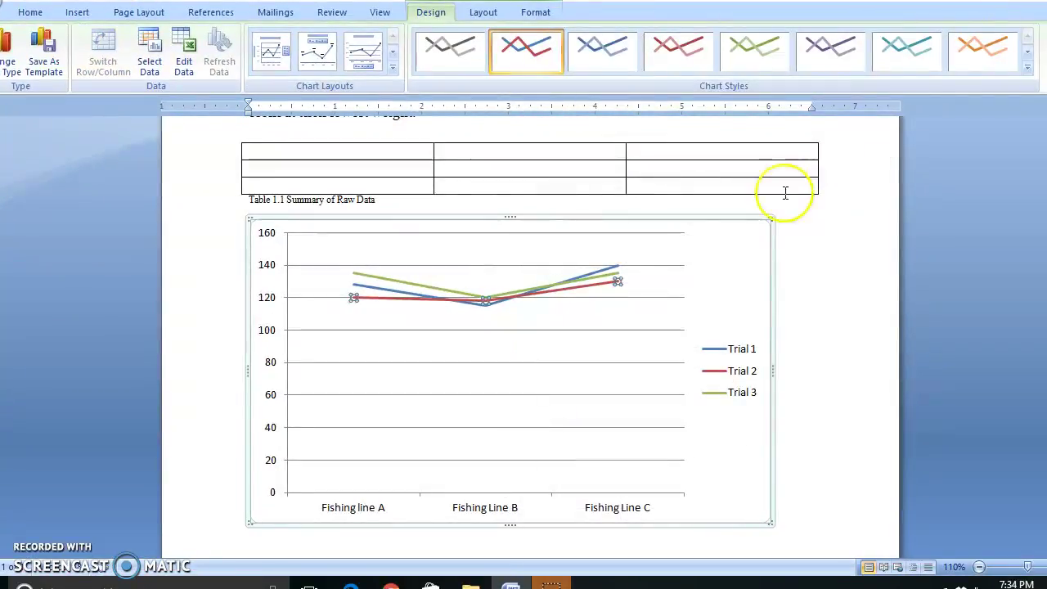
Add a horizontal axis title below the axis and a rotated vertical axis title to the line chart.
{"action": "left_click", "coordinate": [674, 271]}
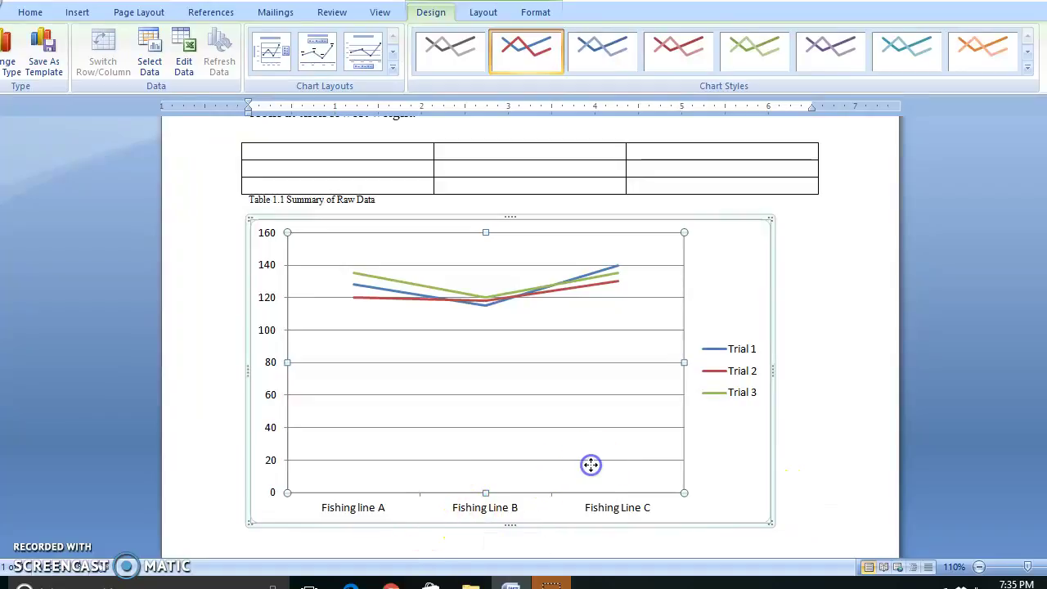
{"action": "left_click", "coordinate": [483, 12]}
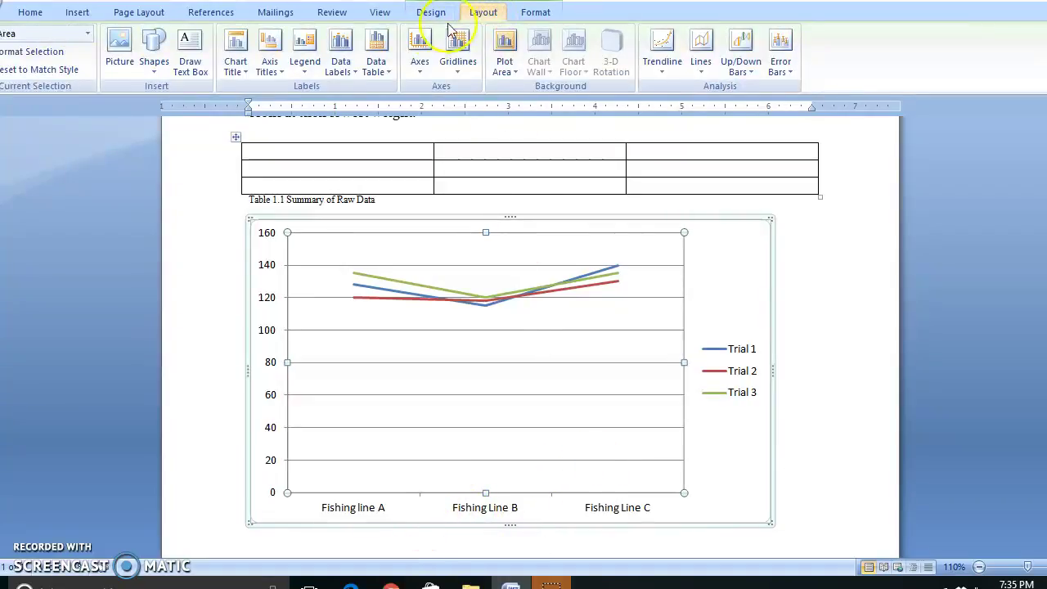
{"action": "left_click", "coordinate": [349, 72]}
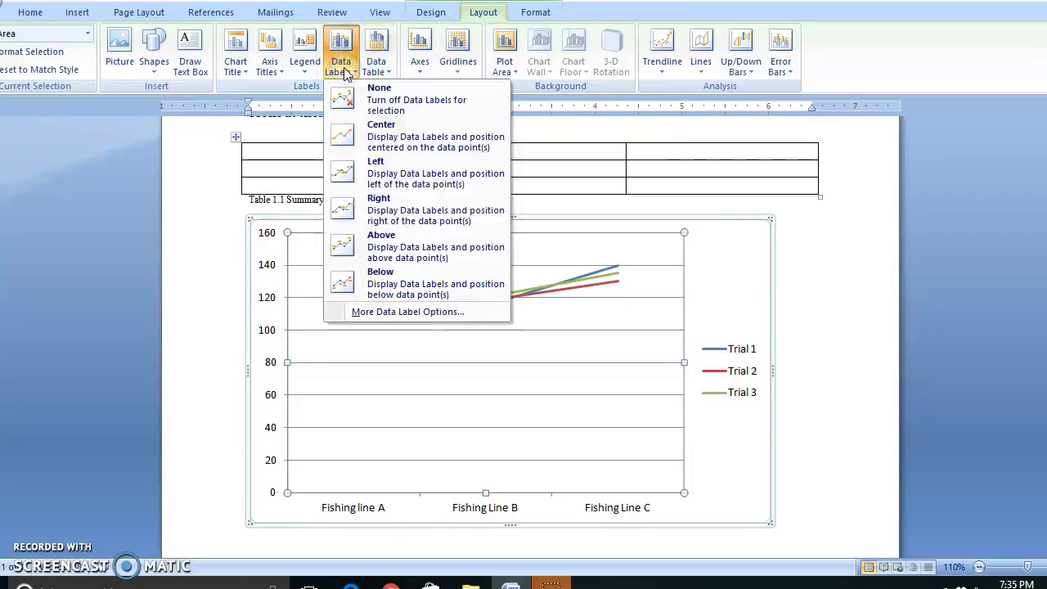
{"action": "left_click", "coordinate": [270, 67]}
{"action": "mouse_move", "coordinate": [286, 90]}
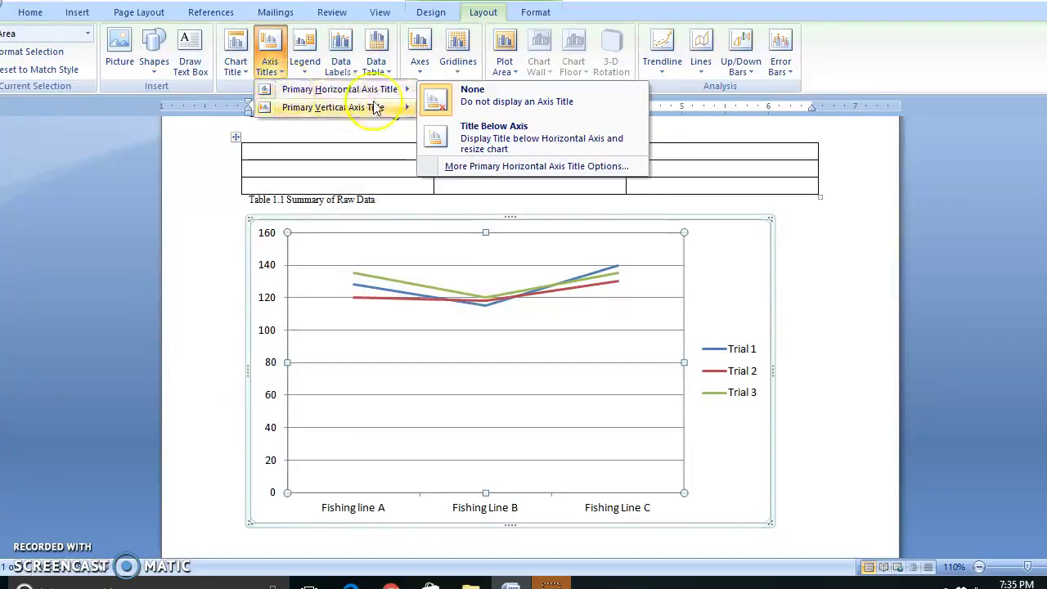
{"action": "left_click", "coordinate": [467, 136]}
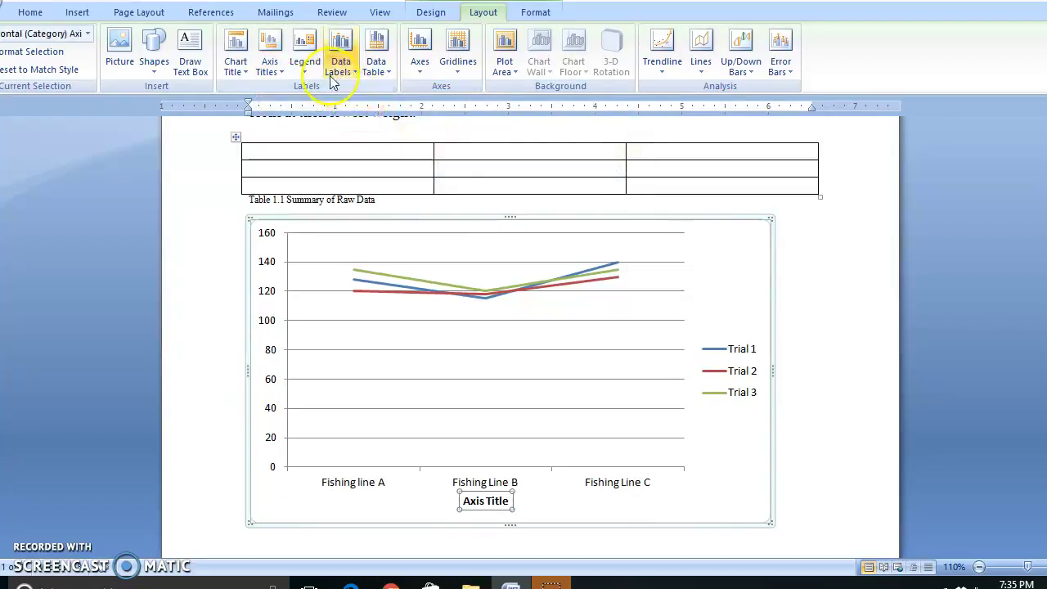
{"action": "left_click", "coordinate": [282, 72]}
{"action": "mouse_move", "coordinate": [295, 106]}
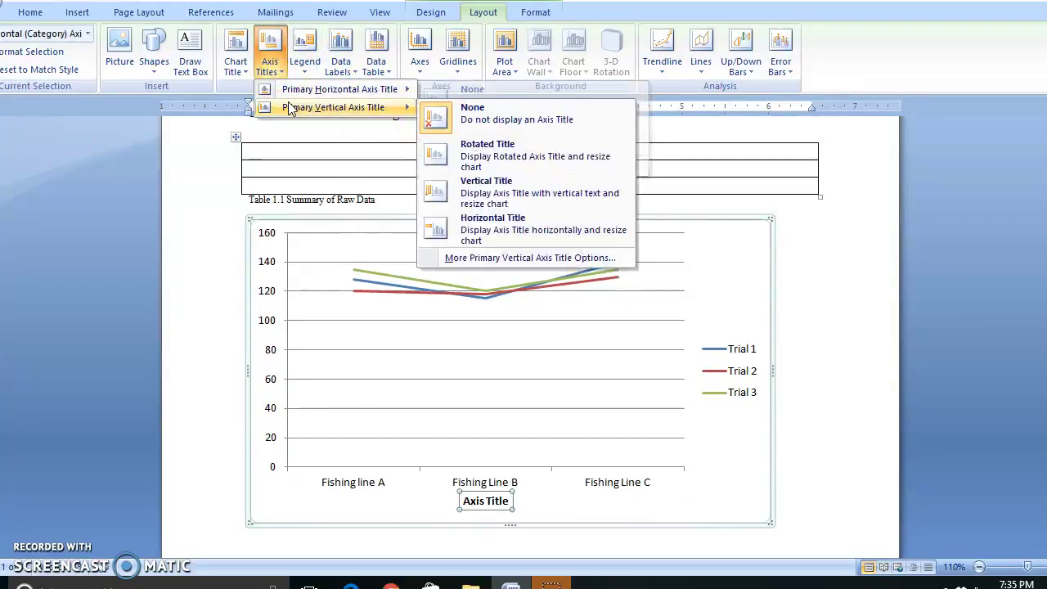
{"action": "left_click", "coordinate": [471, 166]}
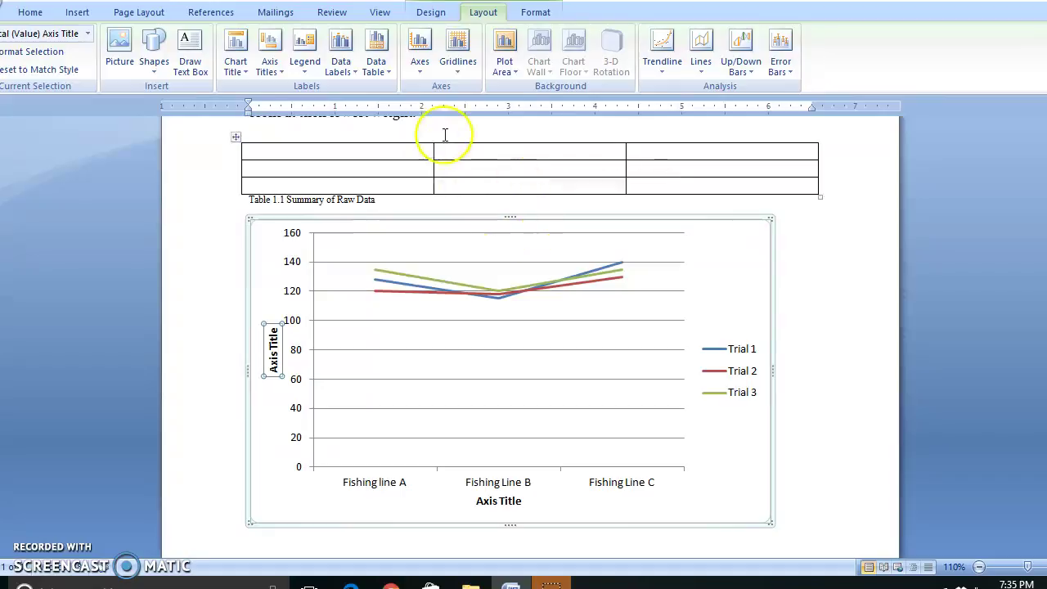
Add data labels centered on the data points of all three trial lines.
{"action": "left_click", "coordinate": [377, 60]}
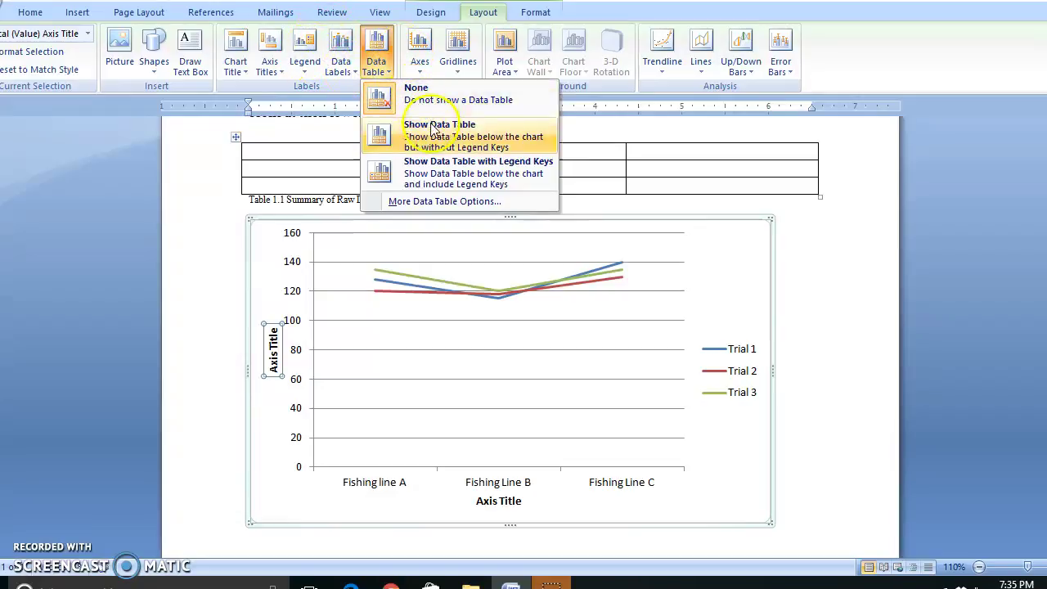
{"action": "left_click", "coordinate": [347, 61]}
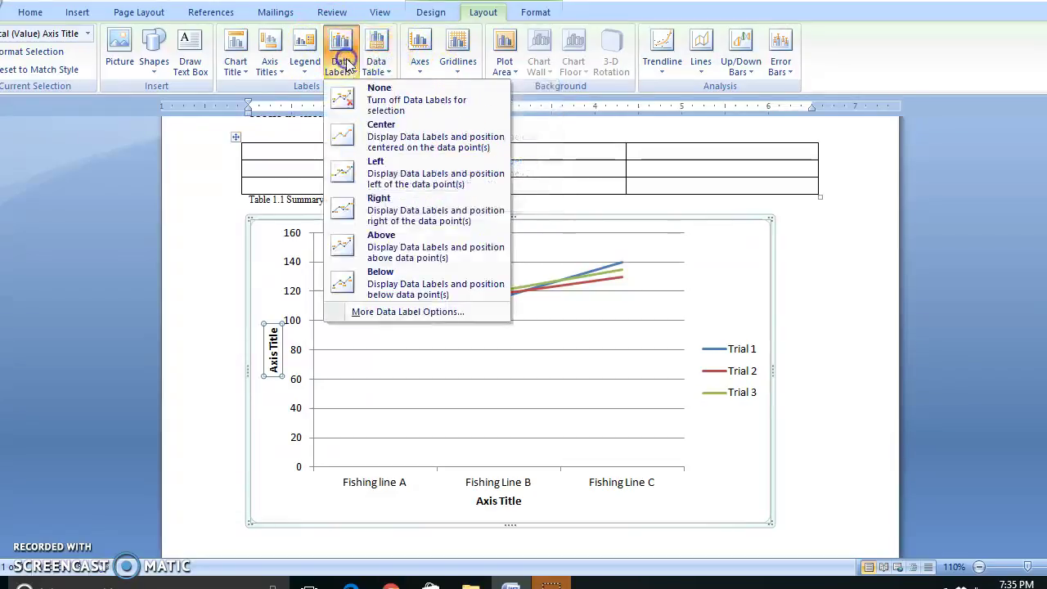
{"action": "left_click", "coordinate": [382, 133]}
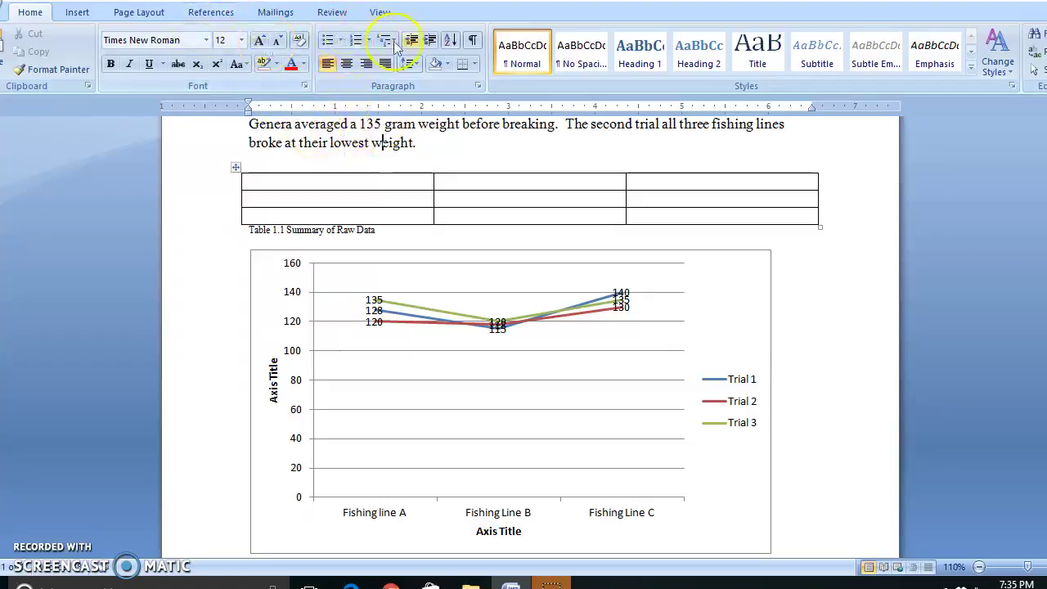
Add the caption "Graph 1.1 Comparison of Fishing Lines" below the line chart.
{"action": "left_click", "coordinate": [502, 254]}
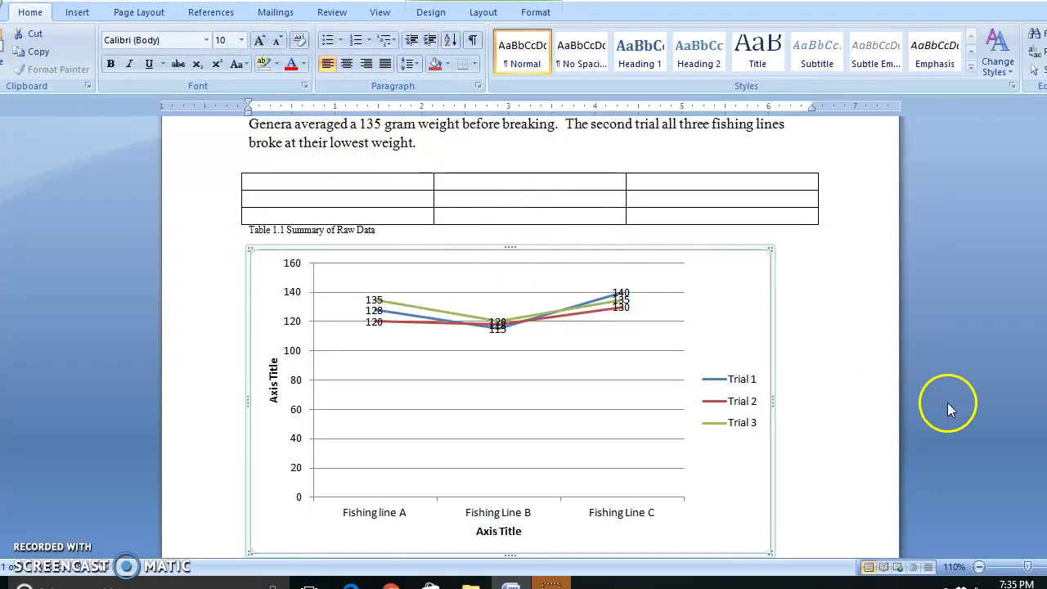
{"action": "left_click", "coordinate": [847, 408]}
{"action": "scroll", "coordinate": [848, 408], "scroll_direction": "down", "scroll_amount": 3}
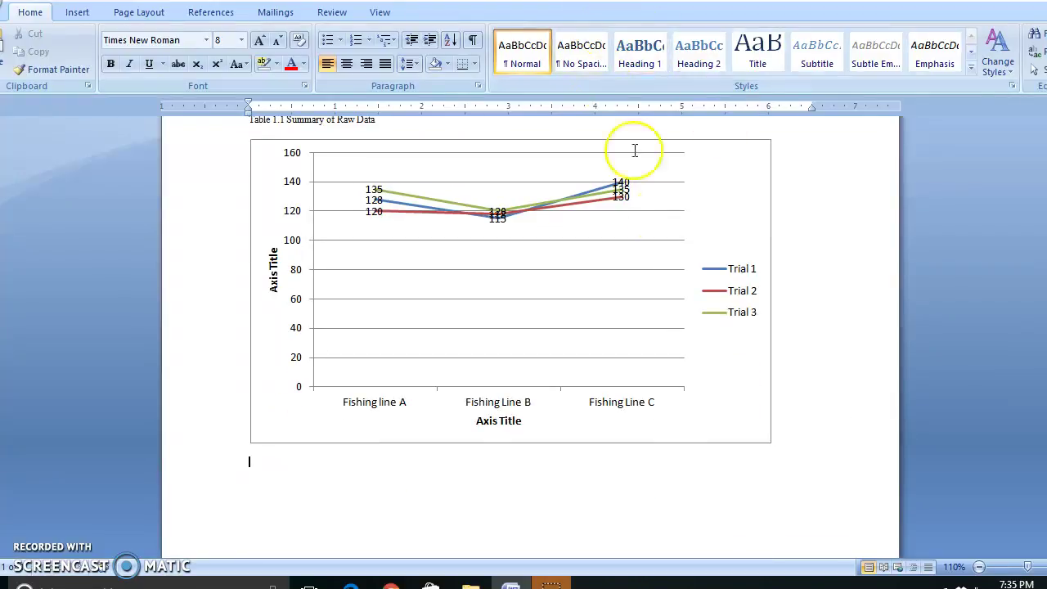
{"action": "type", "text": "Char"}
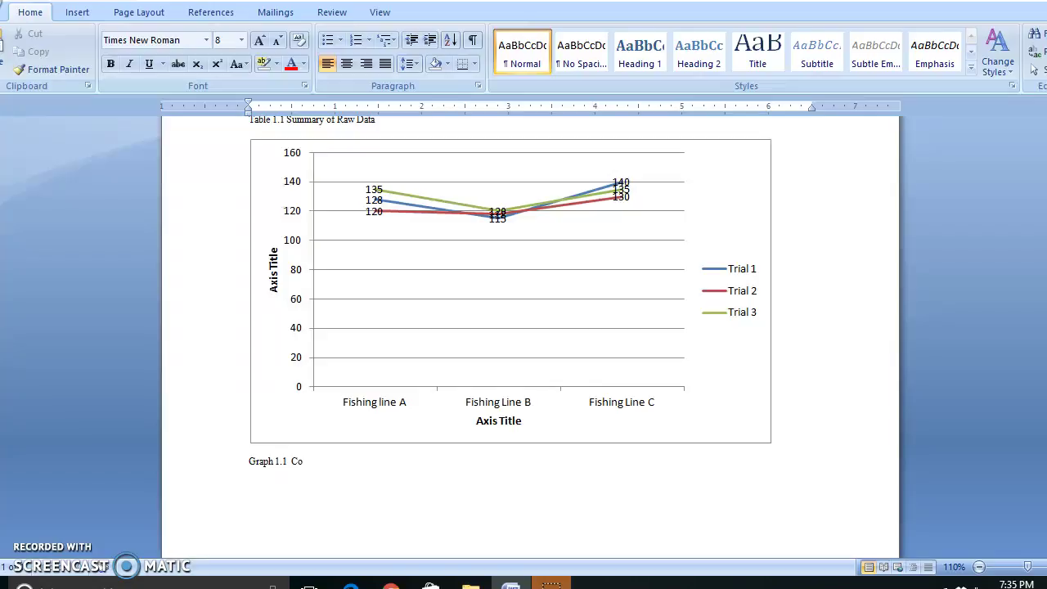
{"action": "type", "text": "n of"}
{"action": "key", "text": "BackSpace"}
{"action": "key", "text": "BackSpace"}
{"action": "key", "text": "BackSpace"}
{"action": "type", "text": "on"}
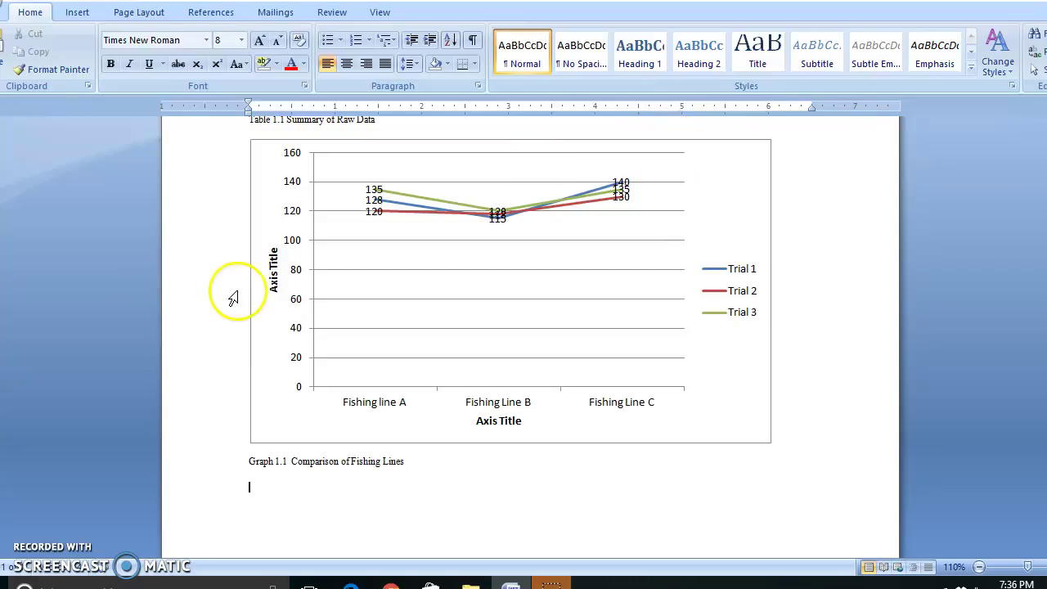
Clear the placeholder text from the chart's vertical axis title.
{"action": "left_click", "coordinate": [274, 278]}
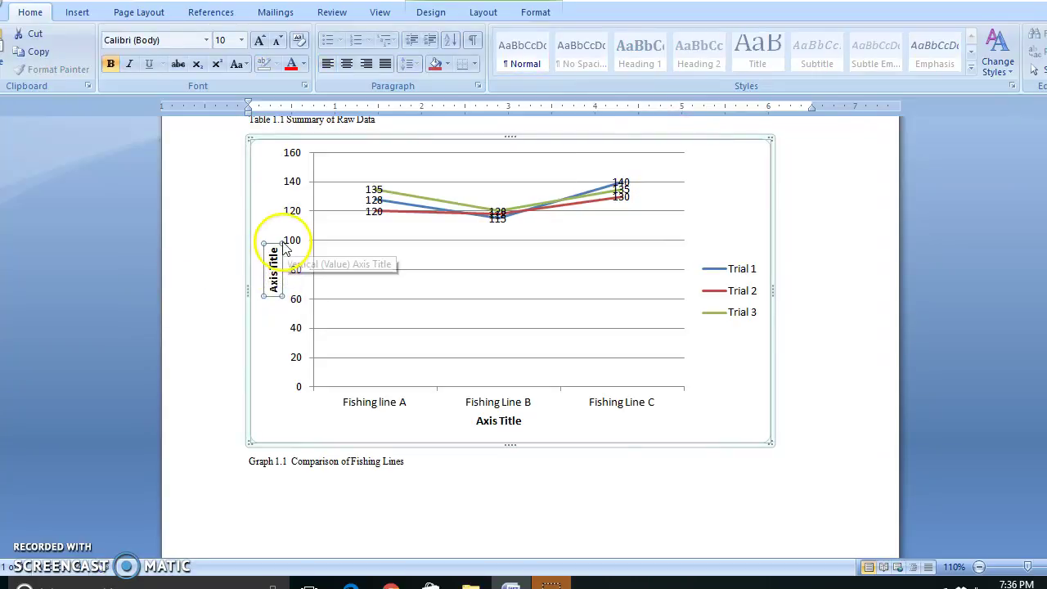
{"action": "left_click", "coordinate": [276, 253]}
{"action": "key", "text": "BackSpace"}
{"action": "key", "text": "BackSpace"}
{"action": "key", "text": "BackSpace"}
{"action": "key", "text": "BackSpace"}
{"action": "key", "text": "BackSpace"}
{"action": "key", "text": "BackSpace"}
{"action": "key", "text": "BackSpace"}
{"action": "key", "text": "BackSpace"}
{"action": "key", "text": "BackSpace"}
{"action": "key", "text": "BackSpace"}
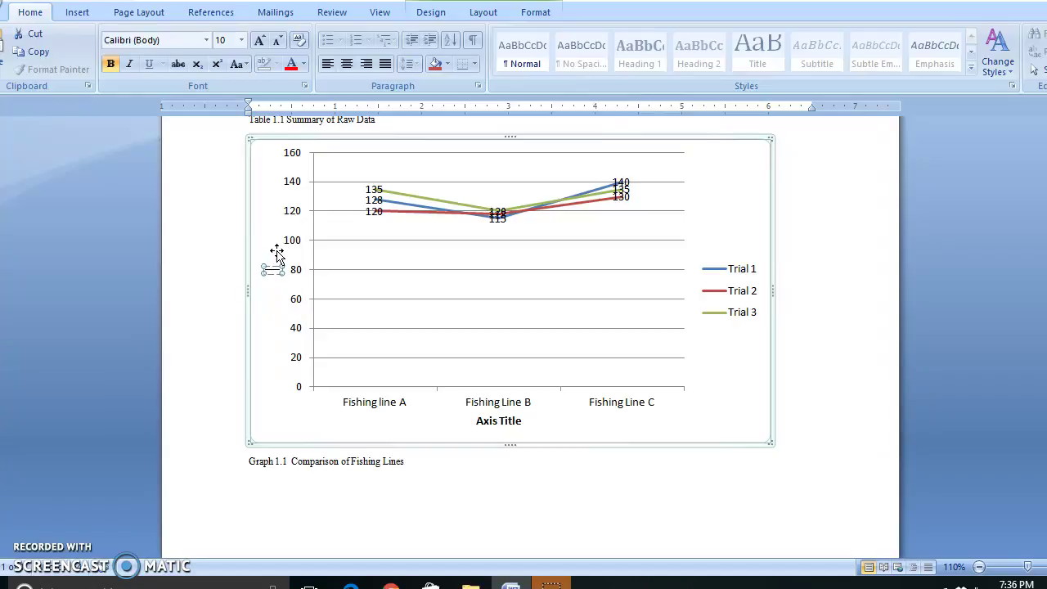
{"action": "type", "text": "# of"}
{"action": "key", "text": "BackSpace"}
{"action": "key", "text": "BackSpace"}
{"action": "key", "text": "BackSpace"}
{"action": "key", "text": "BackSpace"}
Enter "Weight in Grams at Breaking Point" as the chart's vertical axis title.
{"action": "type", "text": "Weight in Grams at"}
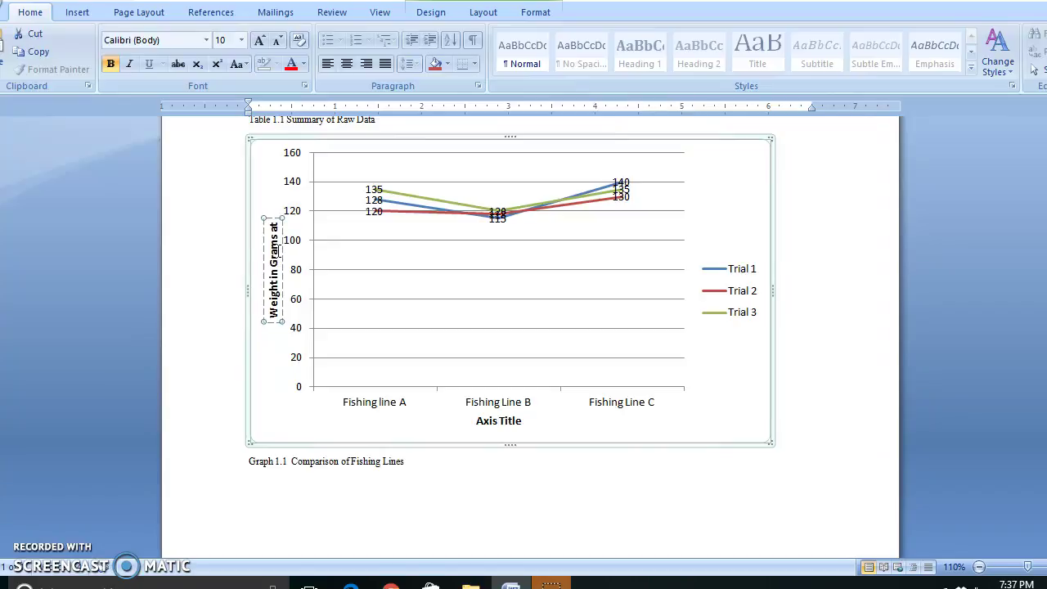
{"action": "type", "text": " Breaking Poin"}
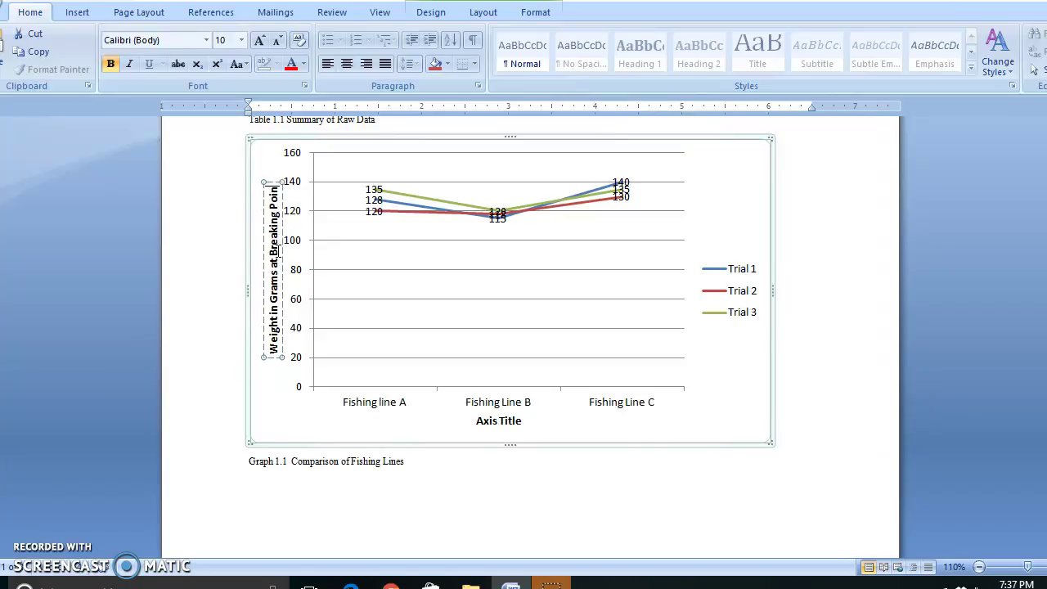
{"action": "type", "text": "t"}
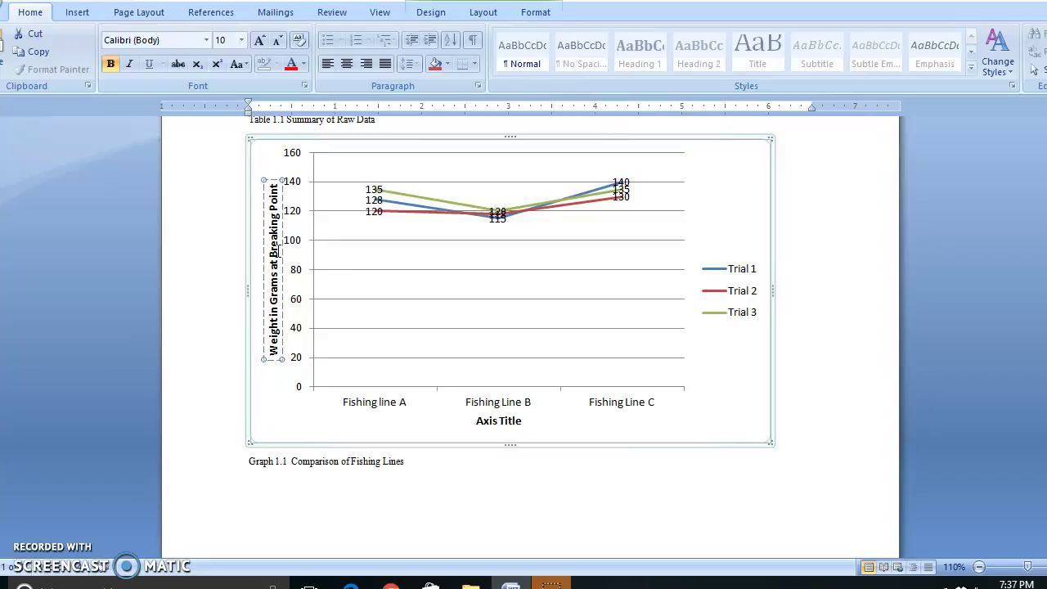
Select the placeholder title of the chart's horizontal axis.
{"action": "left_click", "coordinate": [499, 421]}
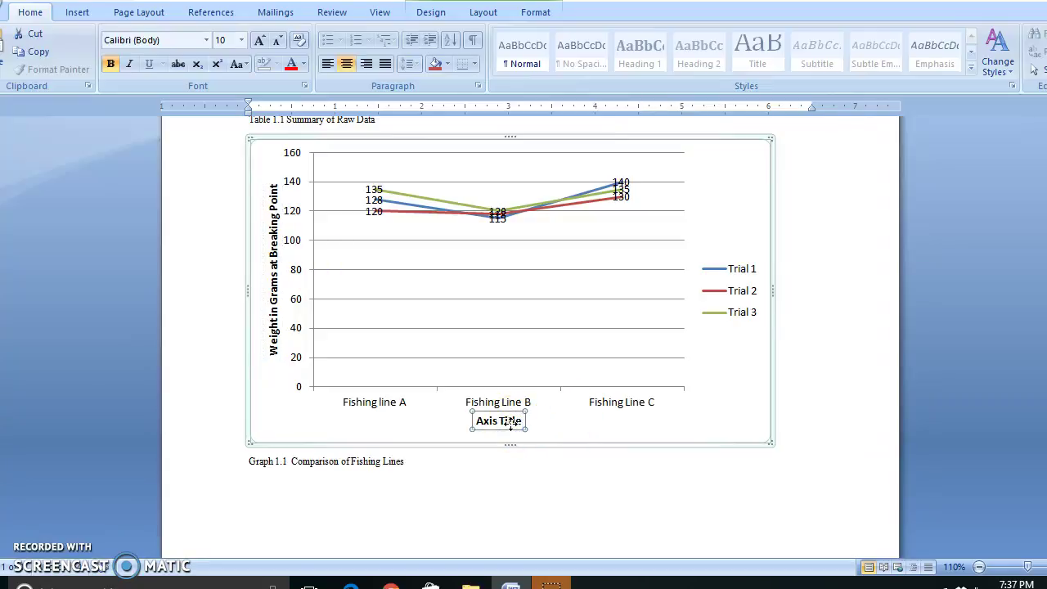